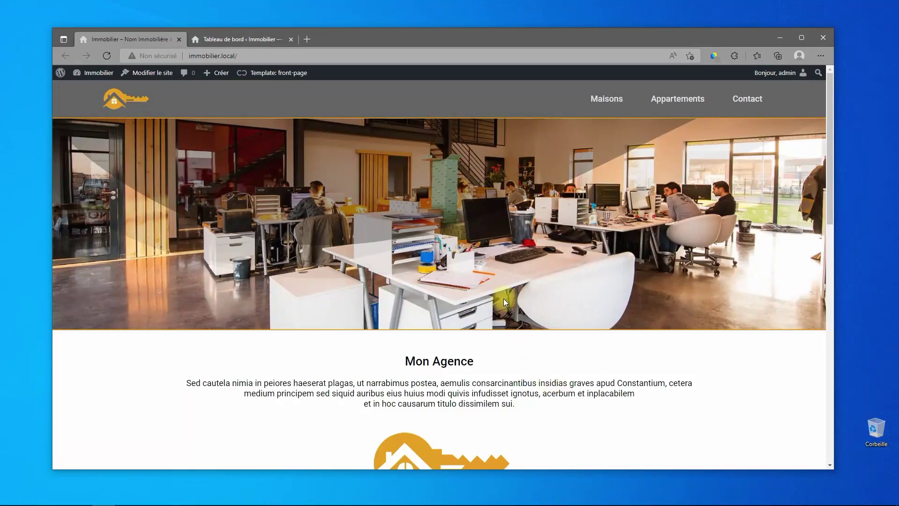
scroll(504, 349, "down", 6)
scroll(500, 349, "down", 7)
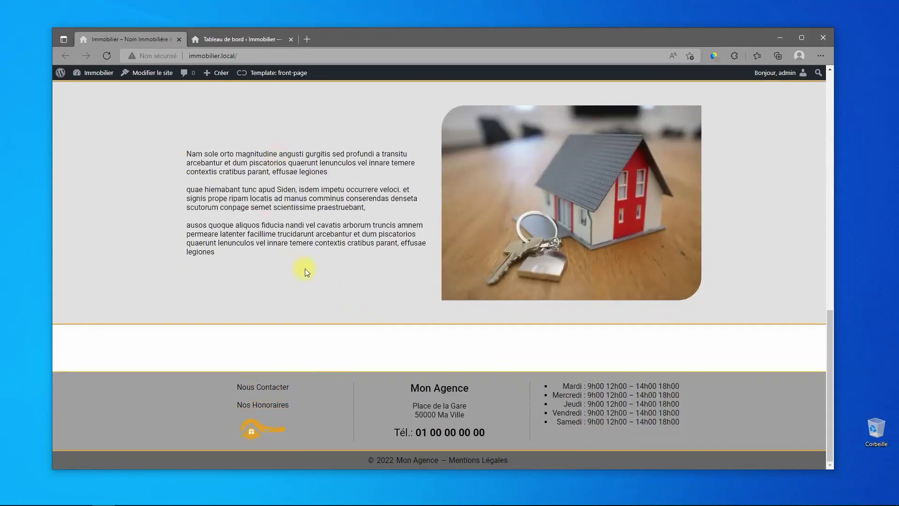
scroll(305, 268, "up", 13)
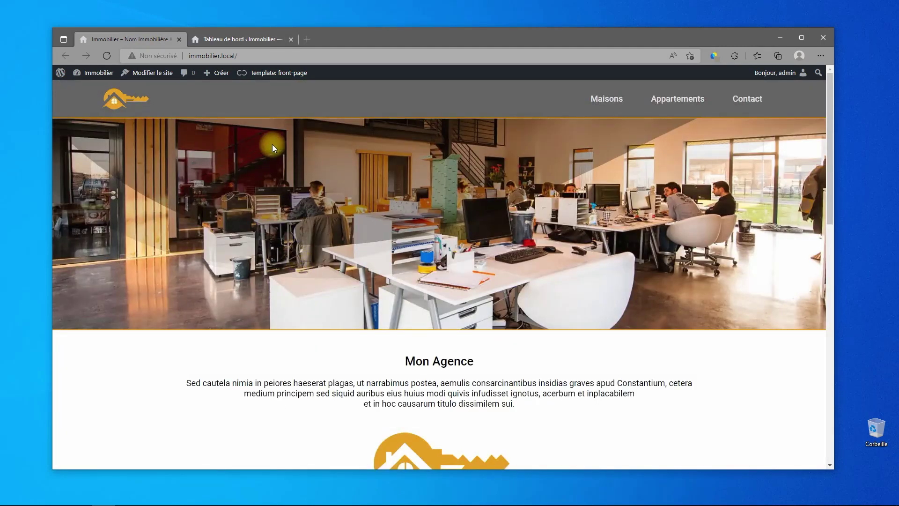
Open the footer template part in the WordPress site editor
left_click(230, 40)
mouse_move(61, 245)
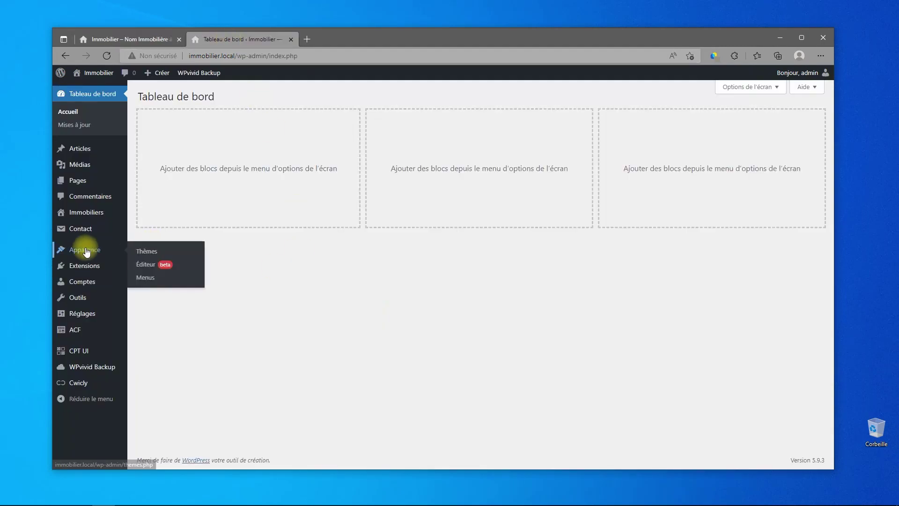
left_click(149, 266)
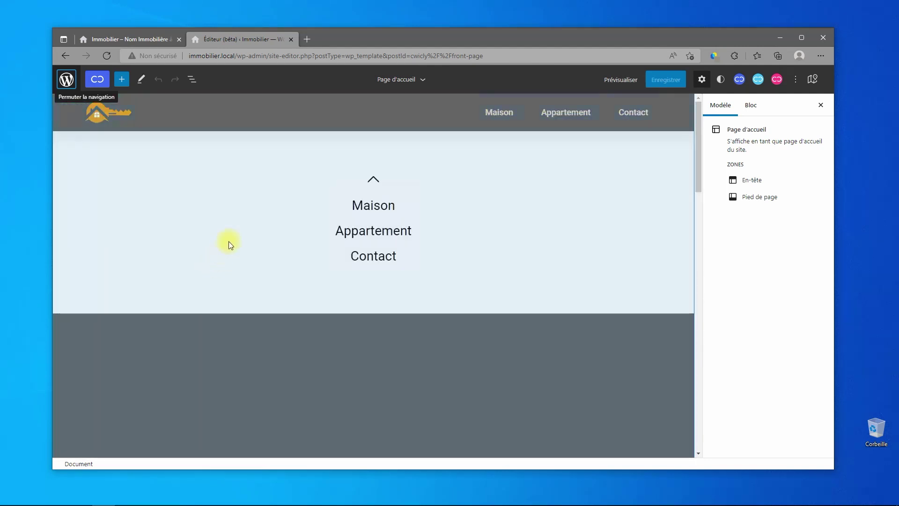
left_click(66, 79)
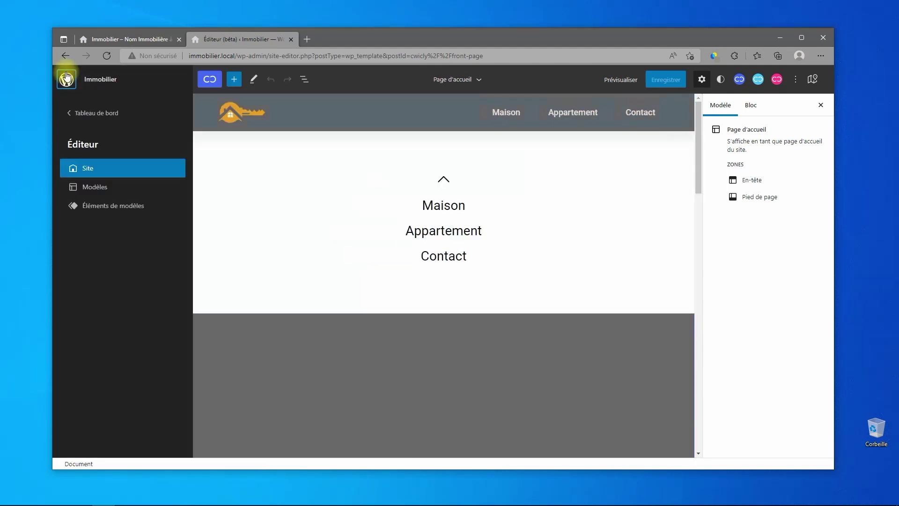
left_click(88, 212)
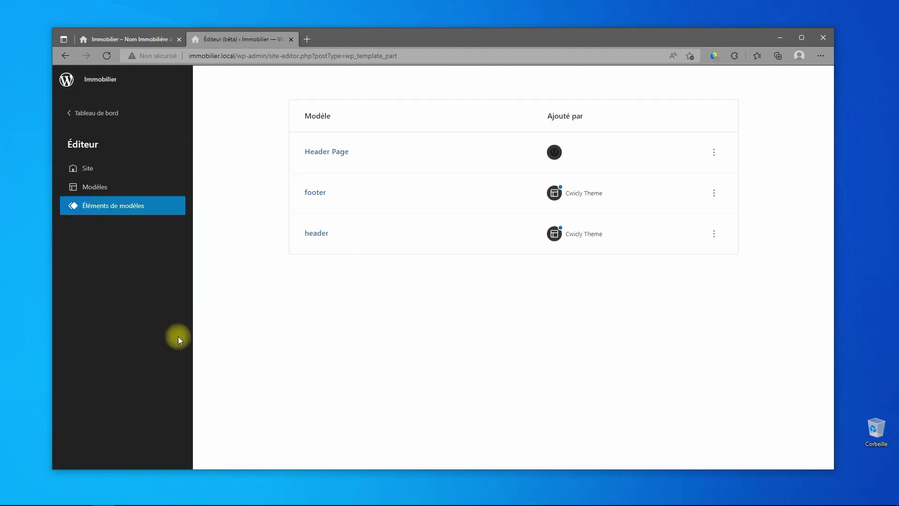
left_click(317, 222)
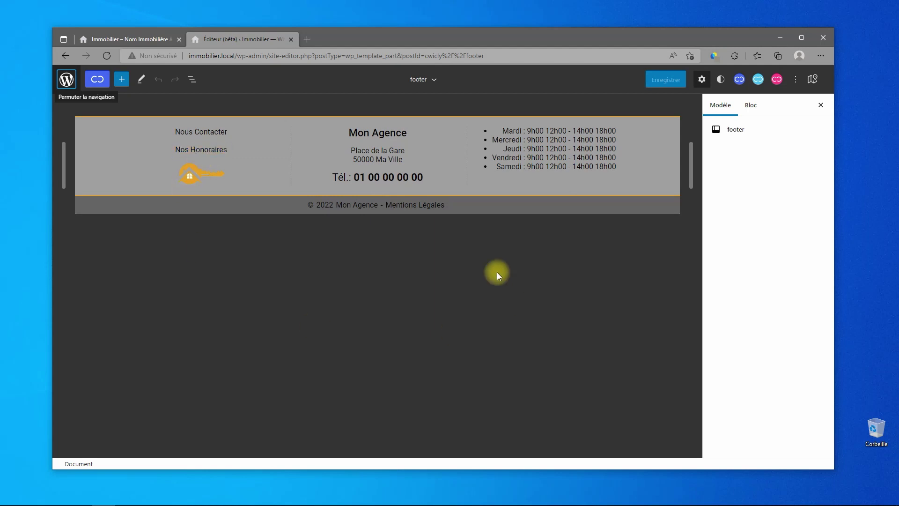
Insert a Modal block directly after the footer's first section
left_click(192, 79)
left_click(62, 128)
left_click(61, 145)
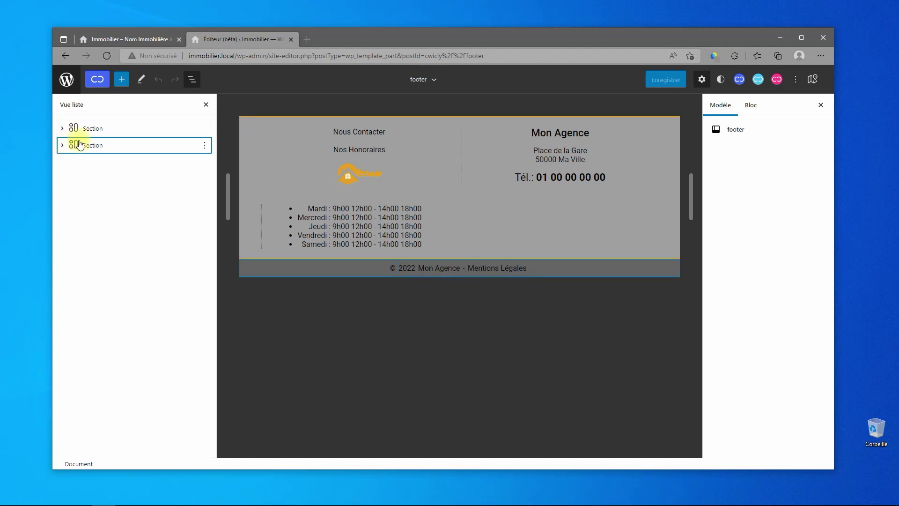
left_click(96, 130)
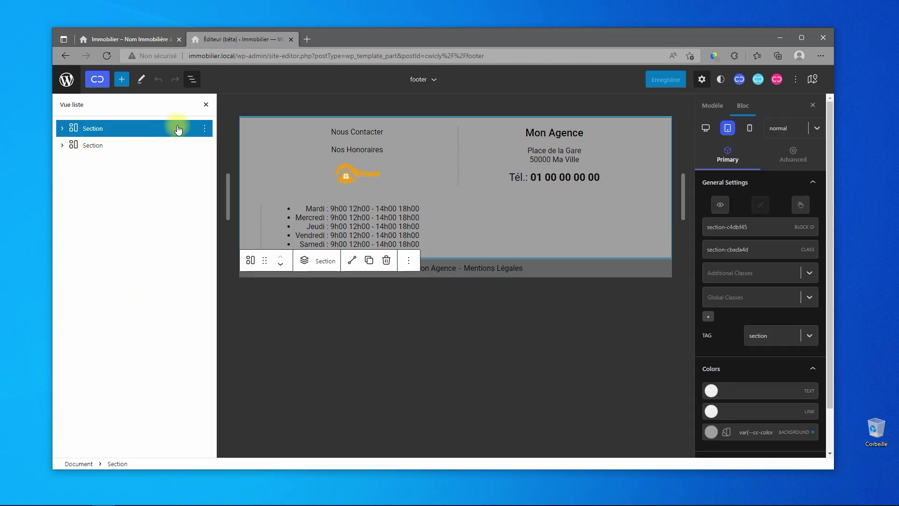
left_click(122, 83)
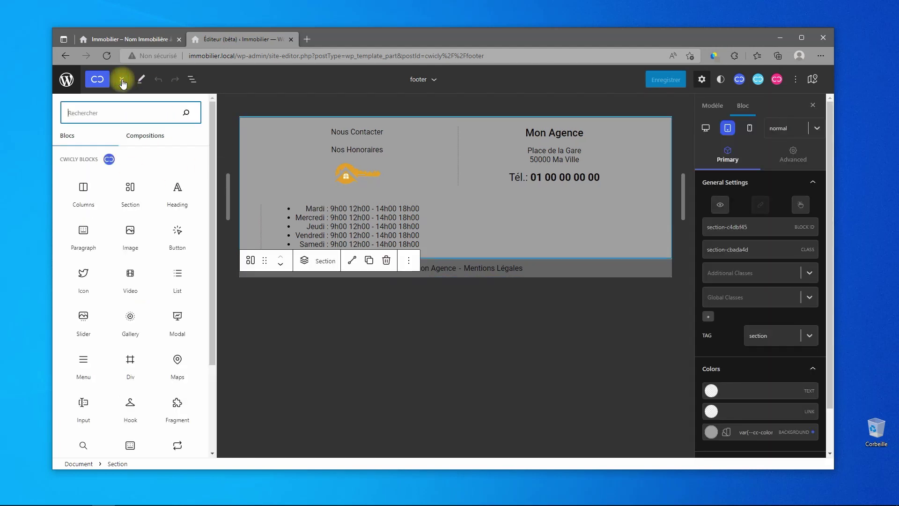
left_click(177, 318)
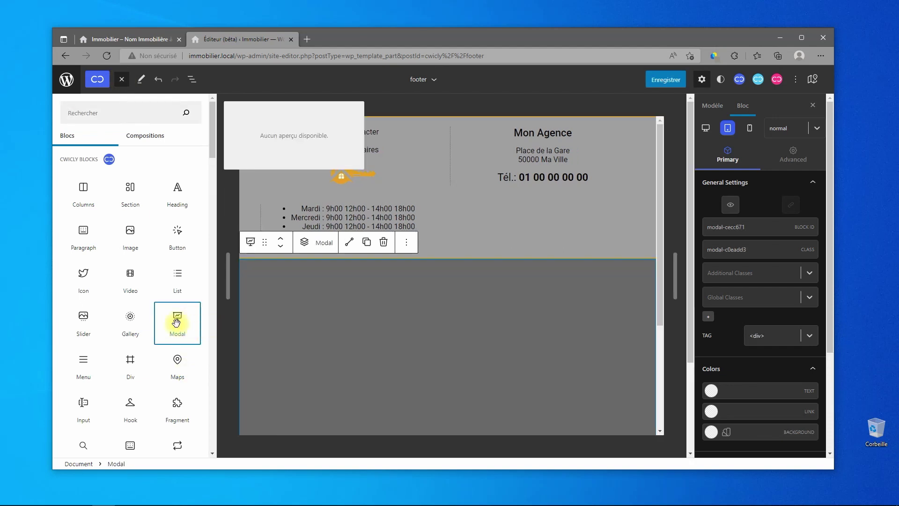
scroll(762, 401, "down", 3)
scroll(775, 405, "up", 3)
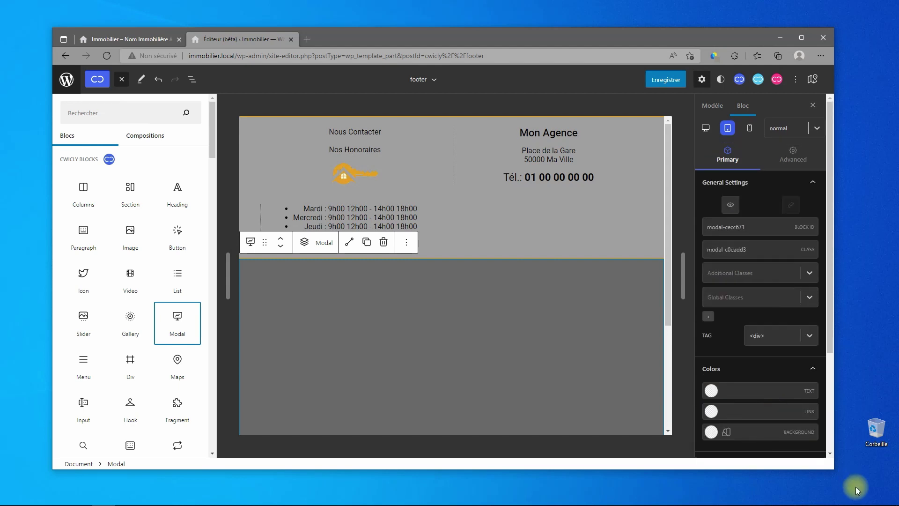
Set the modal's desktop background to the orange palette colour #E19E25
left_click(711, 431)
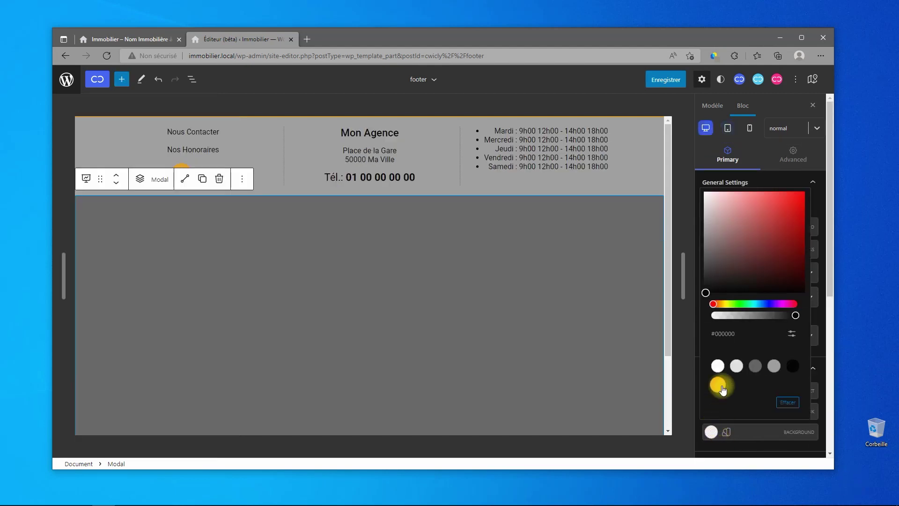
left_click(719, 386)
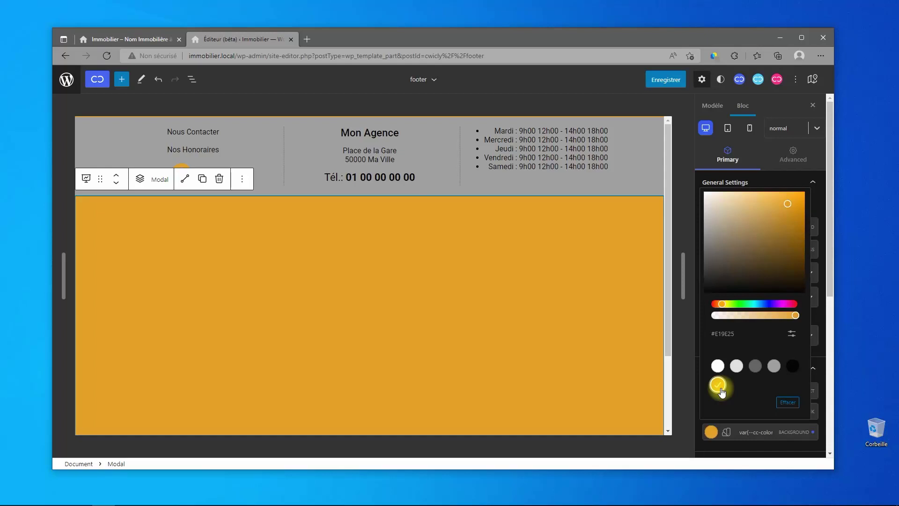
left_click(710, 427)
Set the modal's flex direction to column, with its items centred horizontally and spaced around vertically
scroll(815, 249, "down", 1)
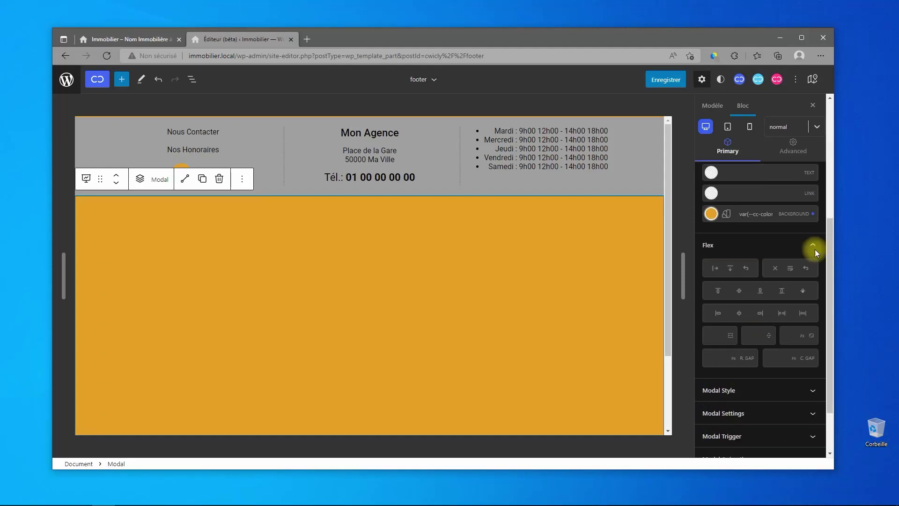
left_click(731, 270)
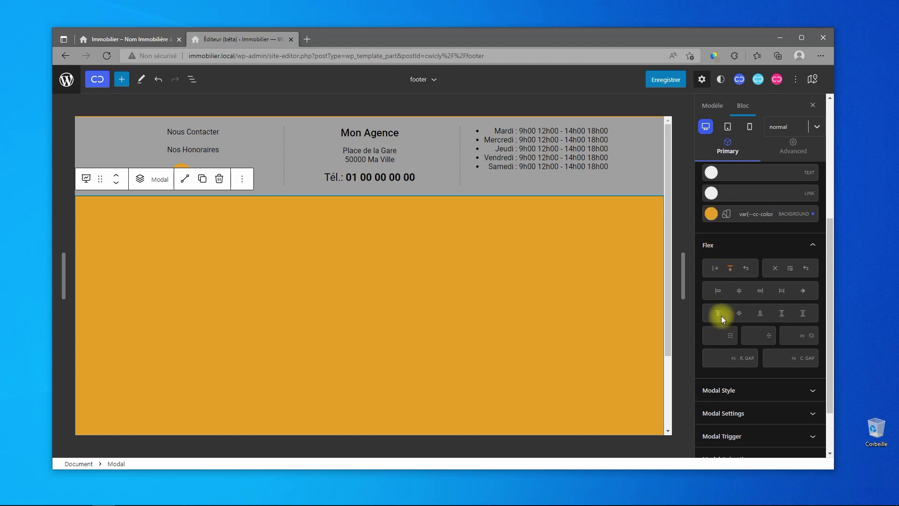
left_click(738, 292)
left_click(804, 313)
Set the modal's desktop width to 30% and centre it both vertically and horizontally
left_click(755, 391)
scroll(756, 393, "down", 1)
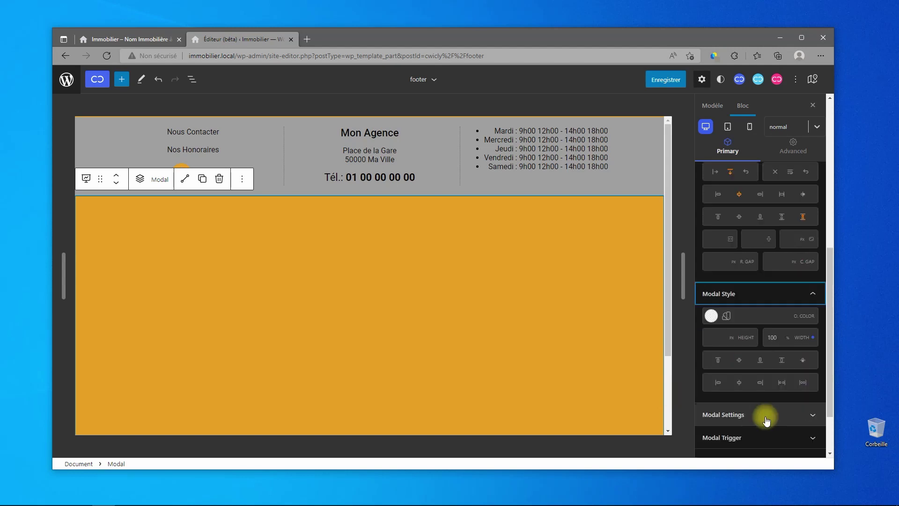
left_click(773, 337)
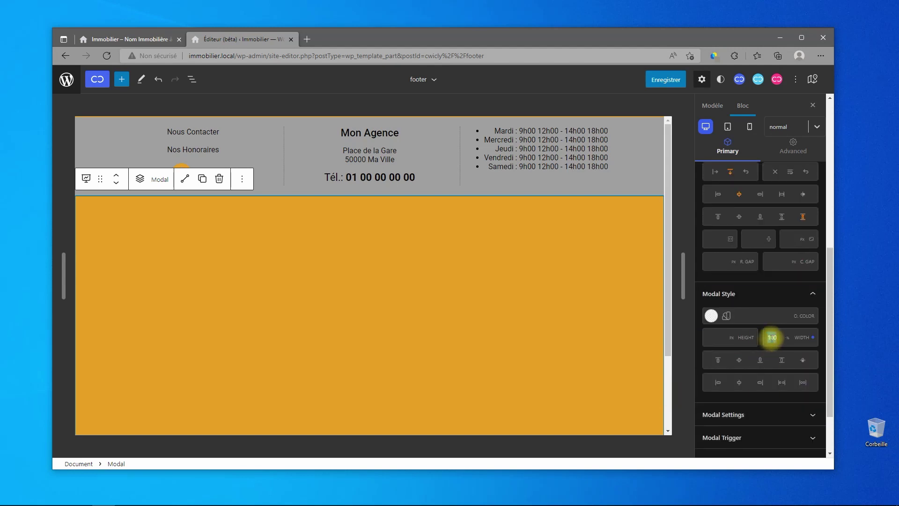
type("30")
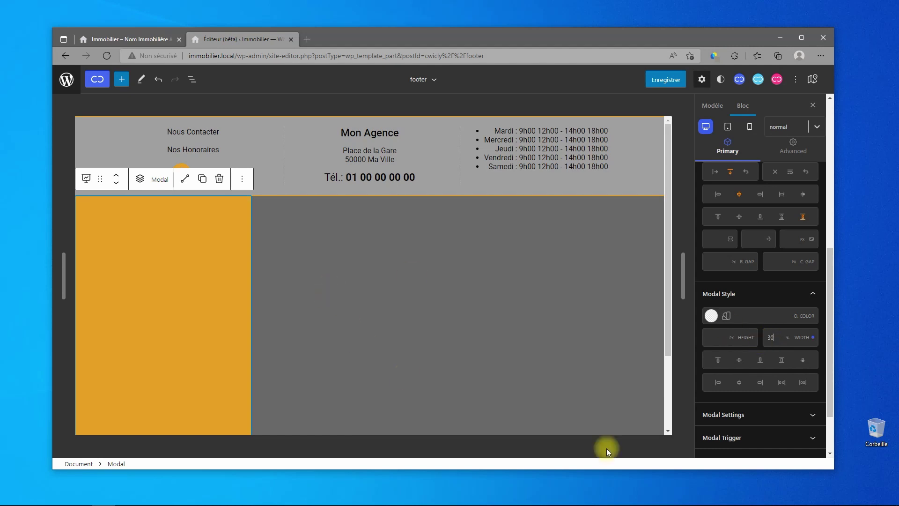
left_click(740, 361)
left_click(740, 384)
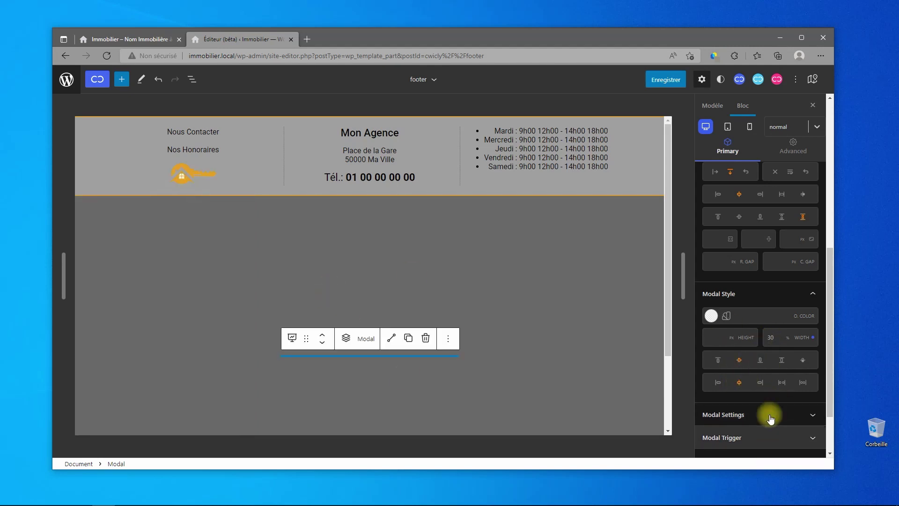
Set the modal's width to 50% for the tablet breakpoint in the advanced sizing settings
scroll(769, 415, "down", 2)
scroll(763, 398, "up", 6)
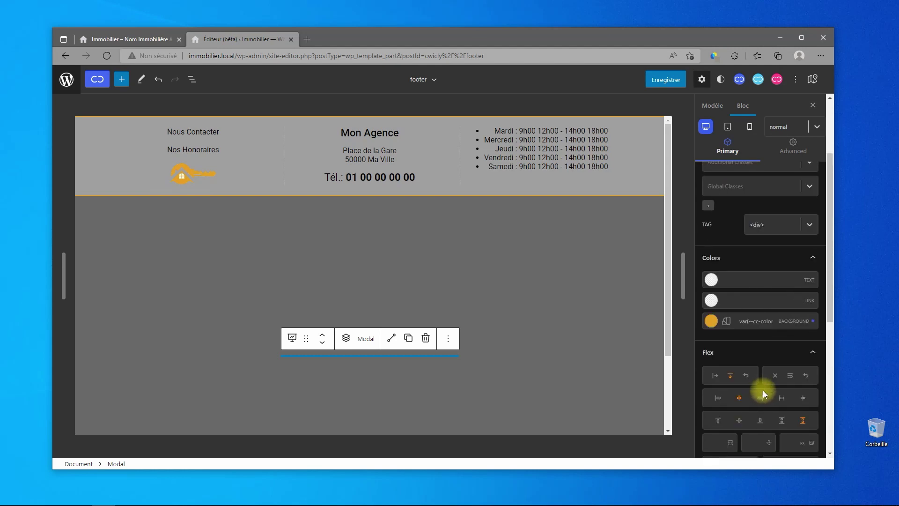
scroll(766, 392, "up", 3)
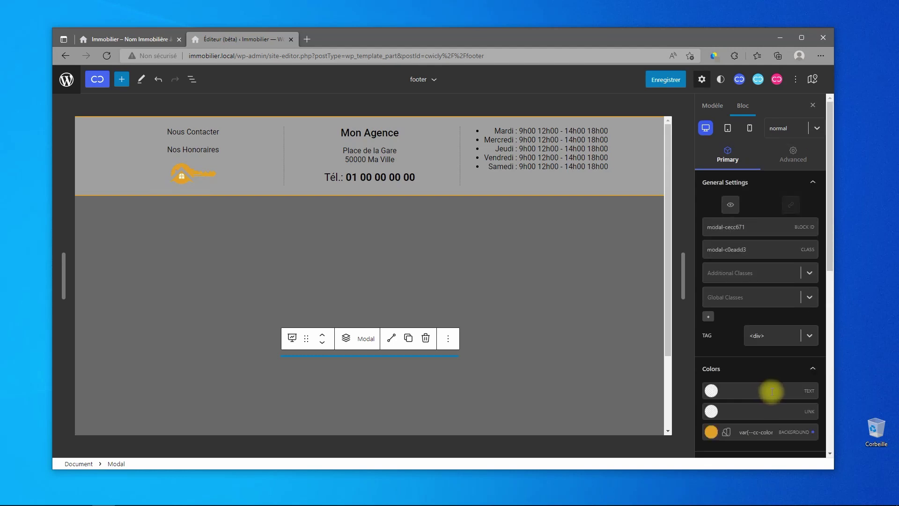
left_click(793, 154)
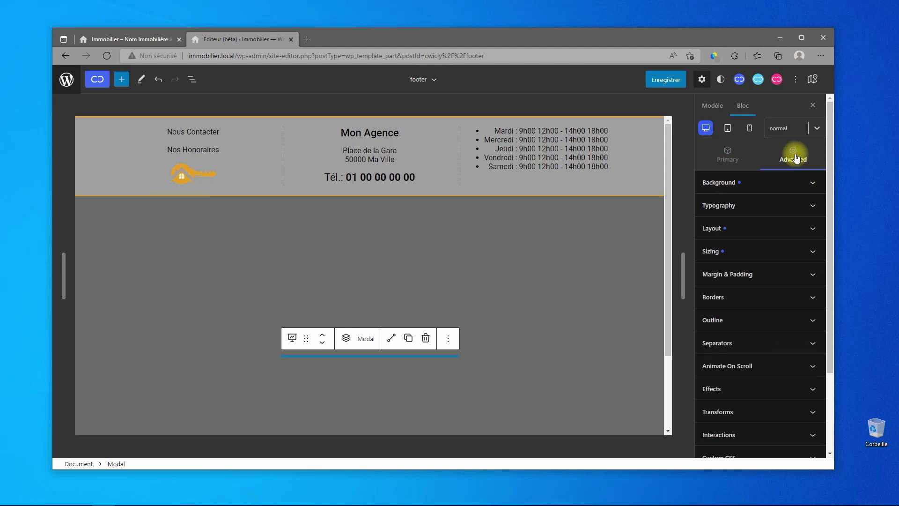
left_click(772, 250)
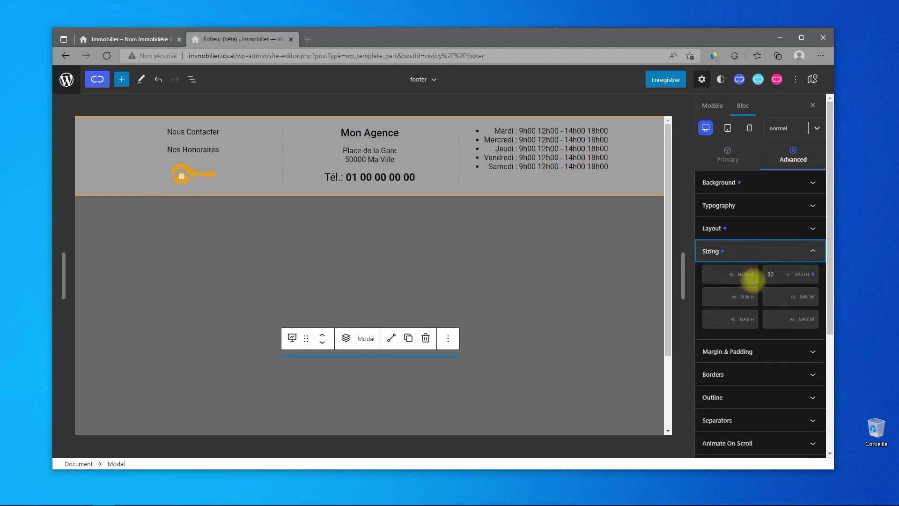
left_click(729, 131)
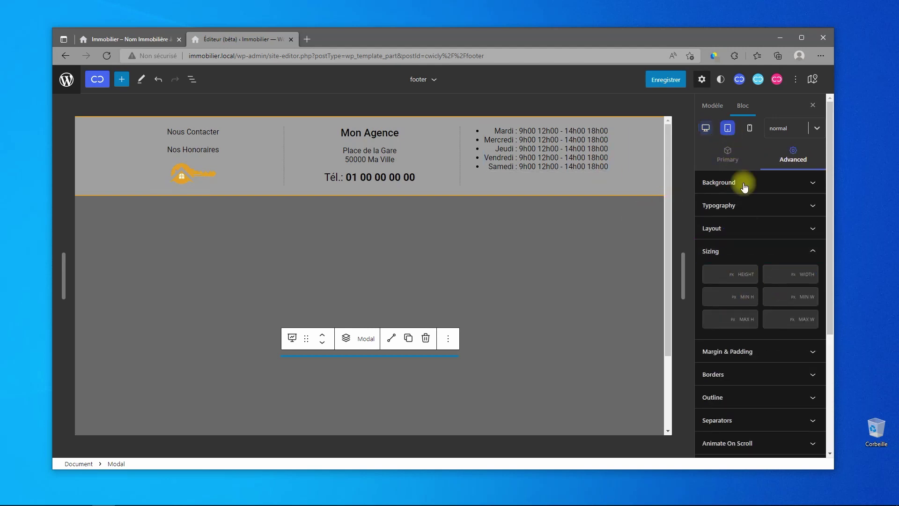
left_click(770, 274)
type("50")
left_click(788, 275)
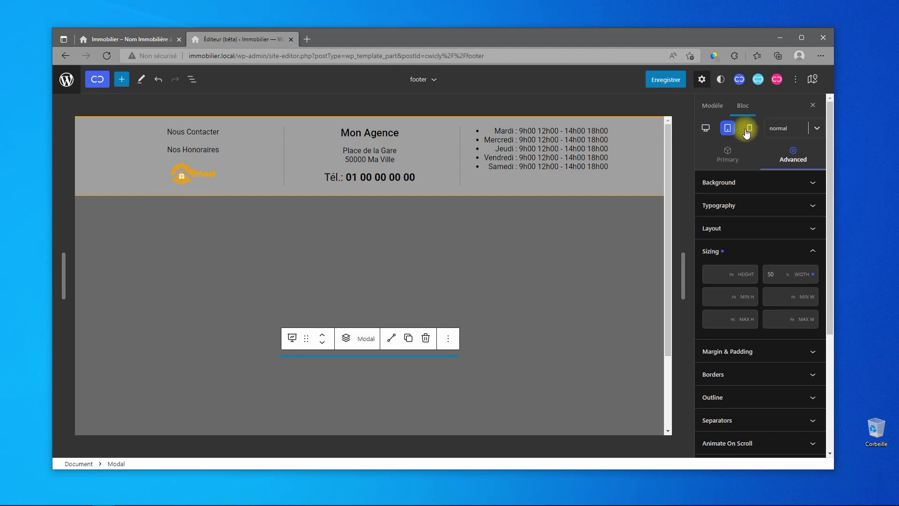
Set the modal's width to 80% for the mobile breakpoint
left_click(749, 127)
left_click(778, 274)
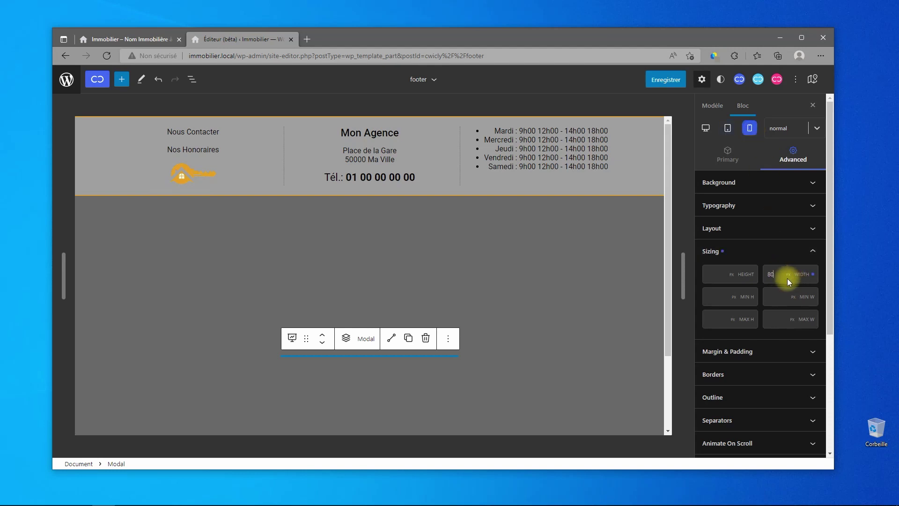
type("80")
left_click(788, 274)
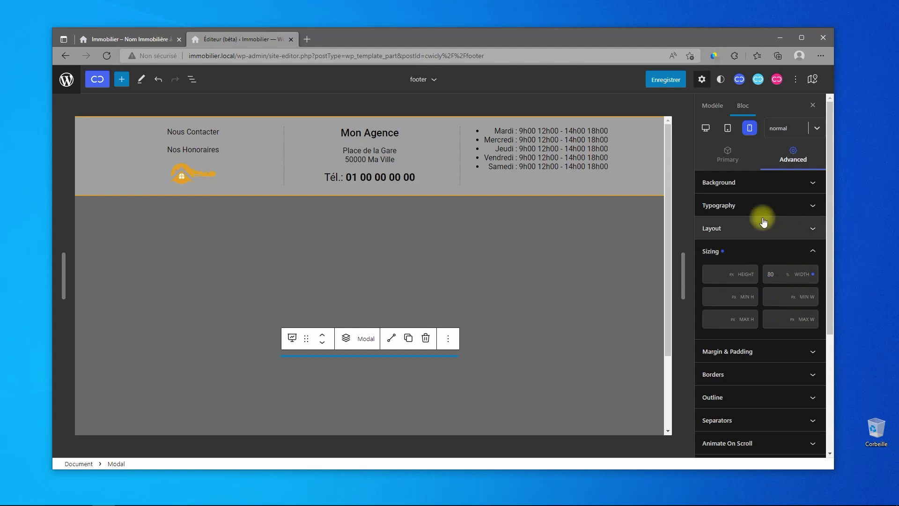
Return to the desktop breakpoint and give the modal 40 px of padding on all sides
left_click(704, 129)
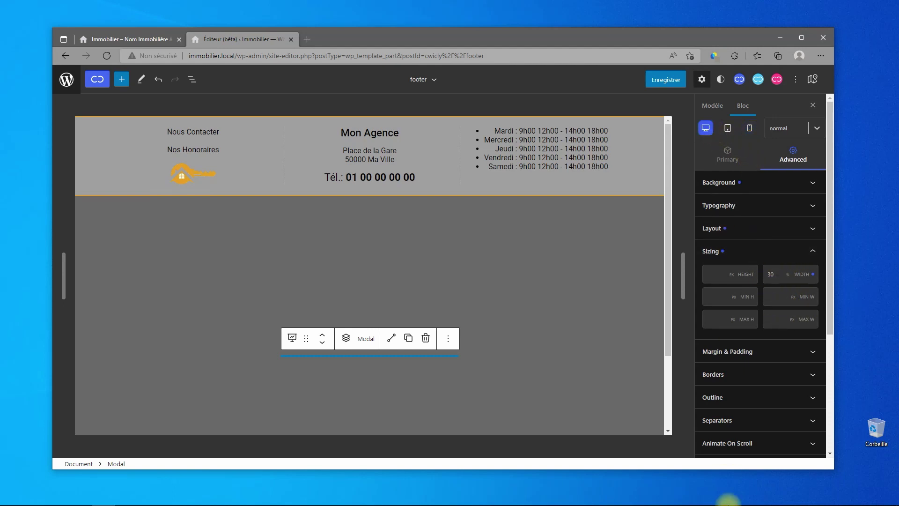
left_click(773, 352)
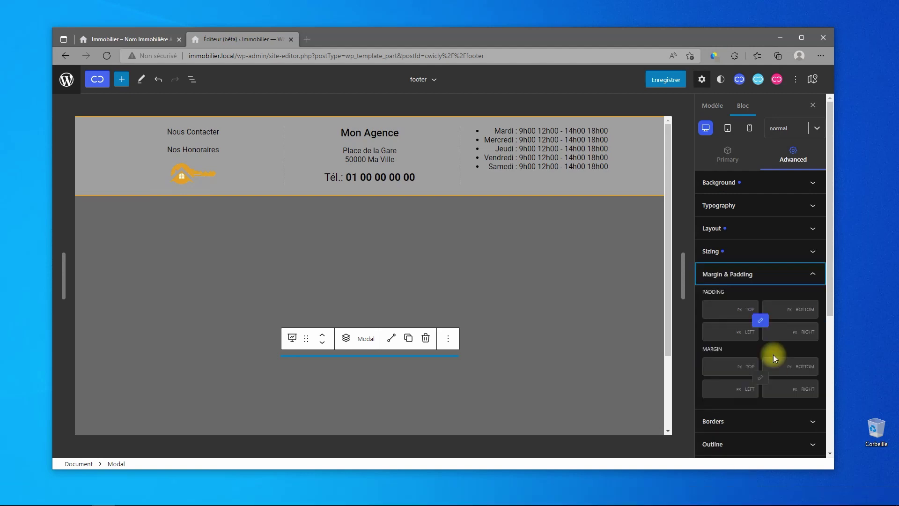
left_click(726, 308)
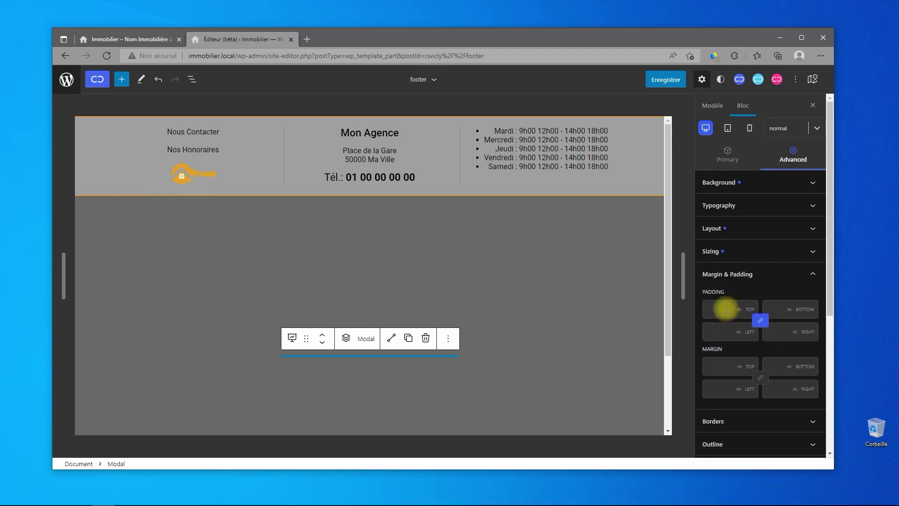
type("40")
Round all corners of the modal with a 20 px border radius
scroll(757, 276, "down", 4)
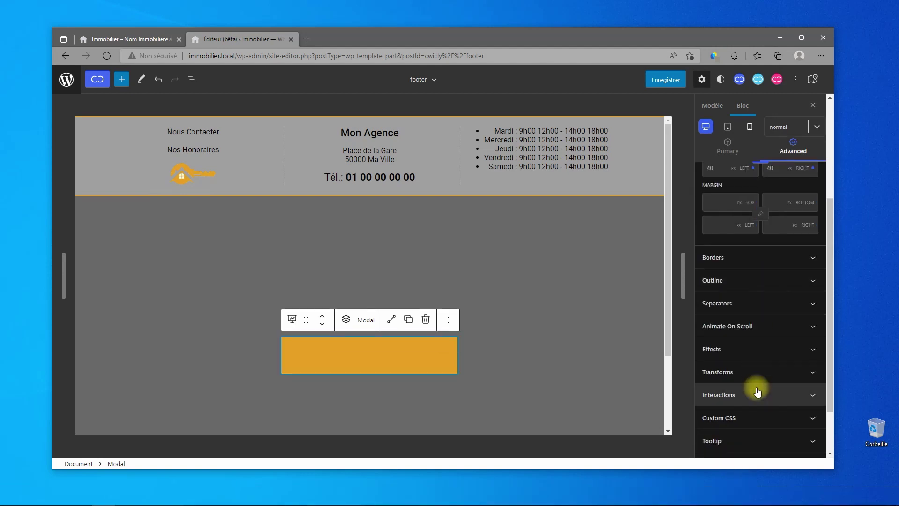
left_click(751, 257)
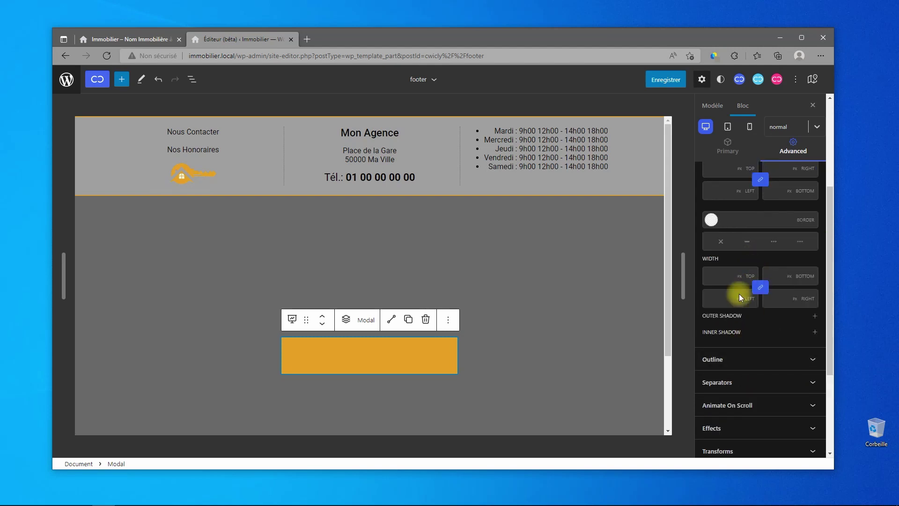
scroll(729, 299, "up", 2)
left_click(725, 283)
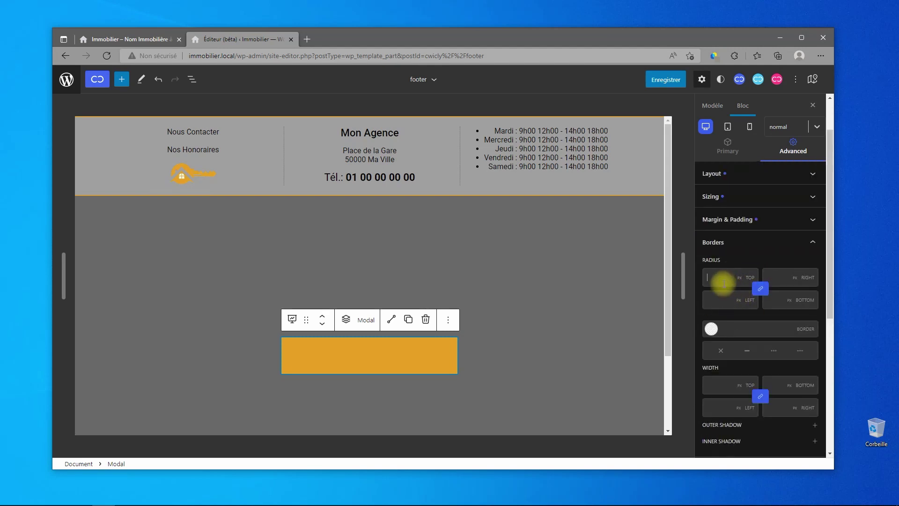
type("20")
scroll(758, 321, "down", 5)
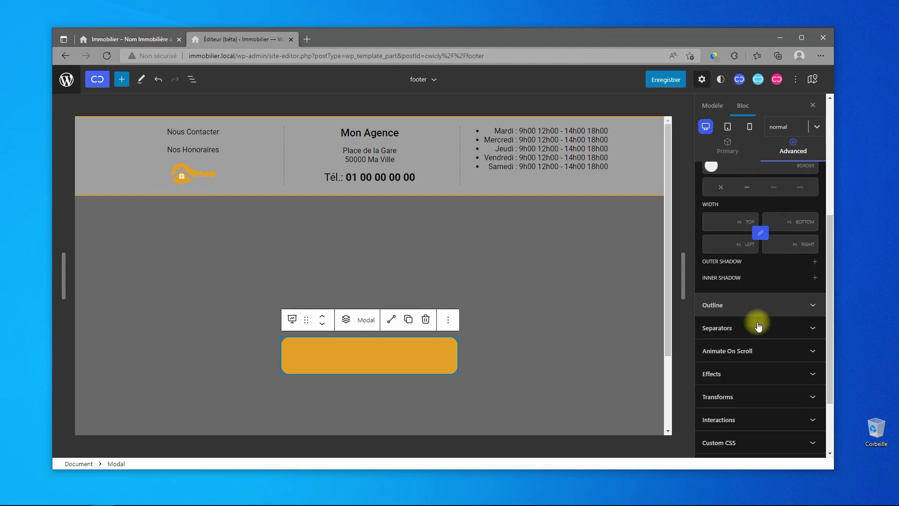
Review the modal's remaining advanced options and its primary Modal Style settings
scroll(775, 344, "down", 1)
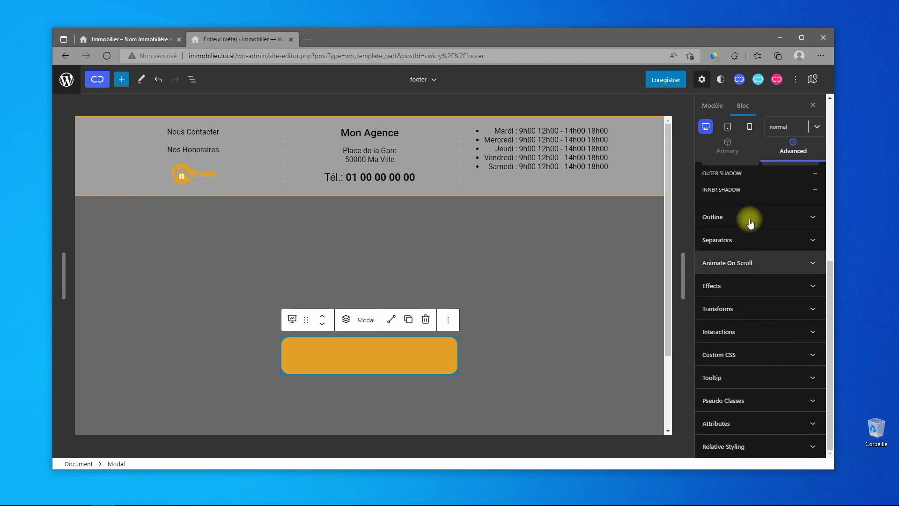
scroll(765, 358, "up", 5)
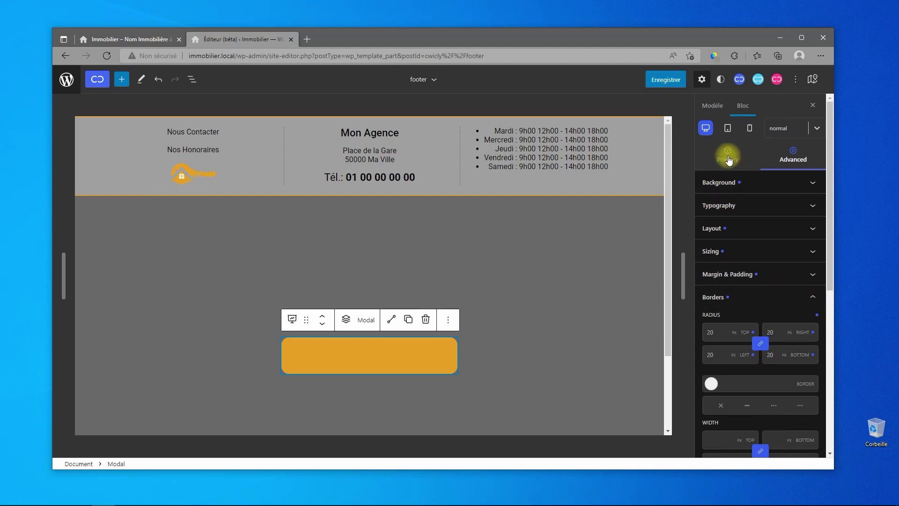
left_click(729, 154)
scroll(780, 280, "down", 6)
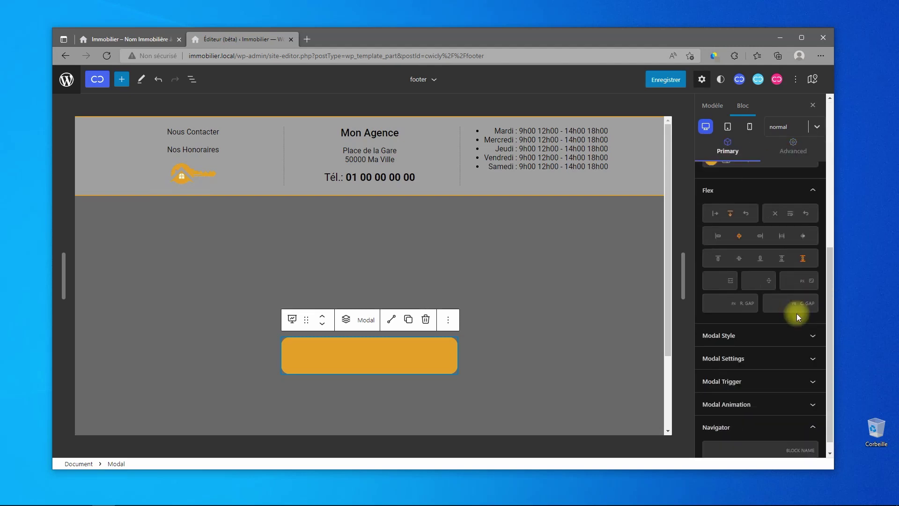
left_click(782, 336)
scroll(783, 340, "down", 3)
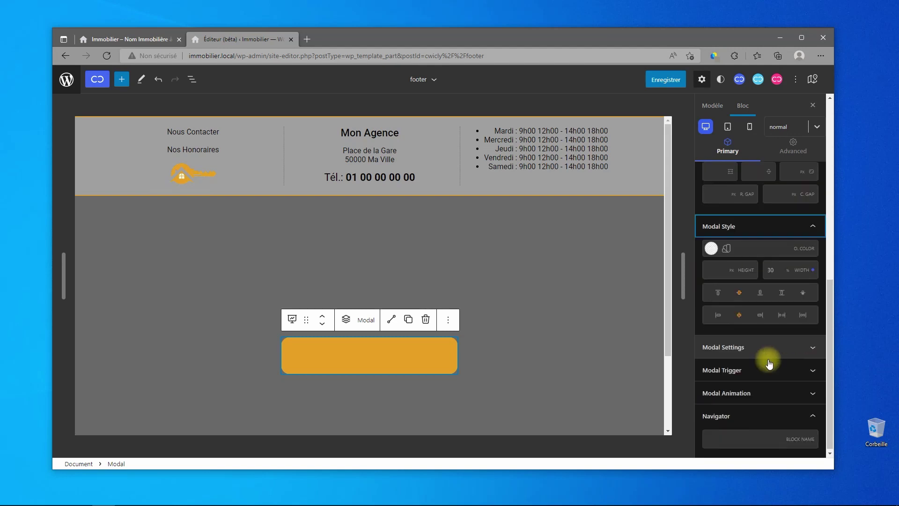
scroll(772, 375, "up", 6)
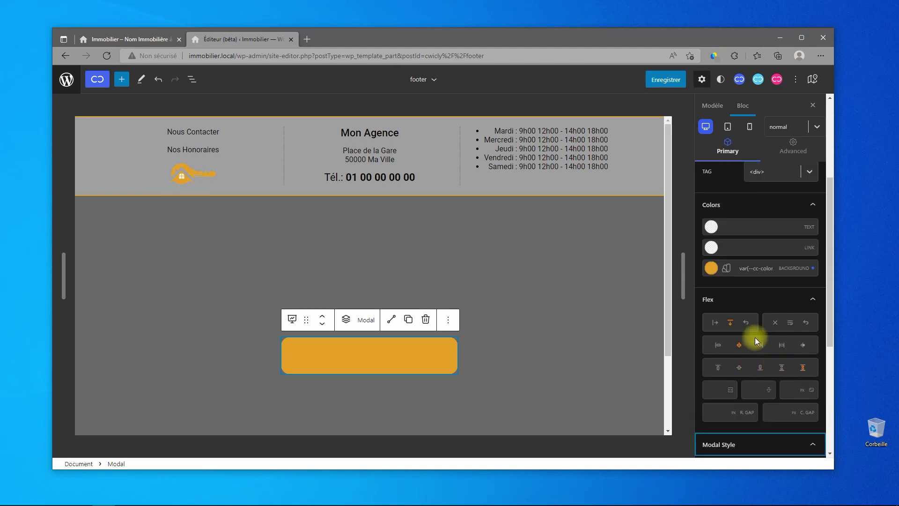
Add a Div inside the modal and give it a vertical flex layout with horizontally centred content
left_click(346, 321)
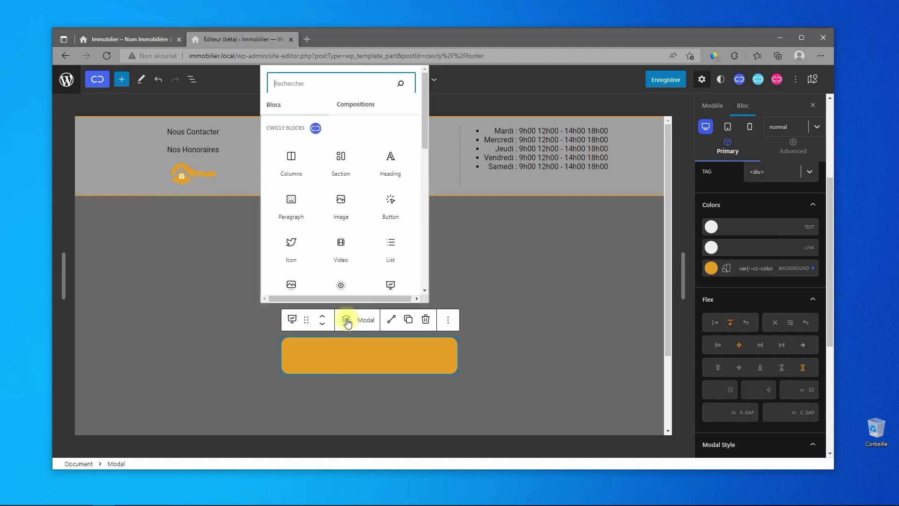
scroll(332, 204, "down", 1)
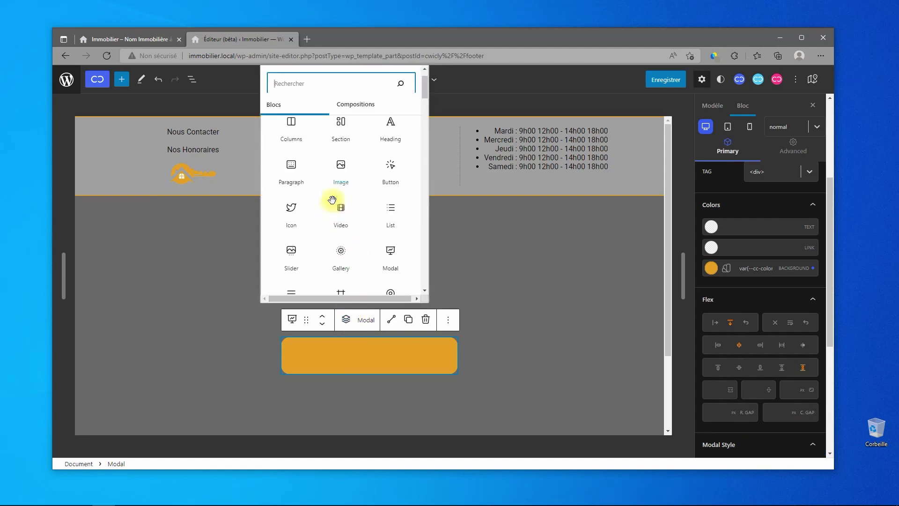
scroll(323, 197, "down", 3)
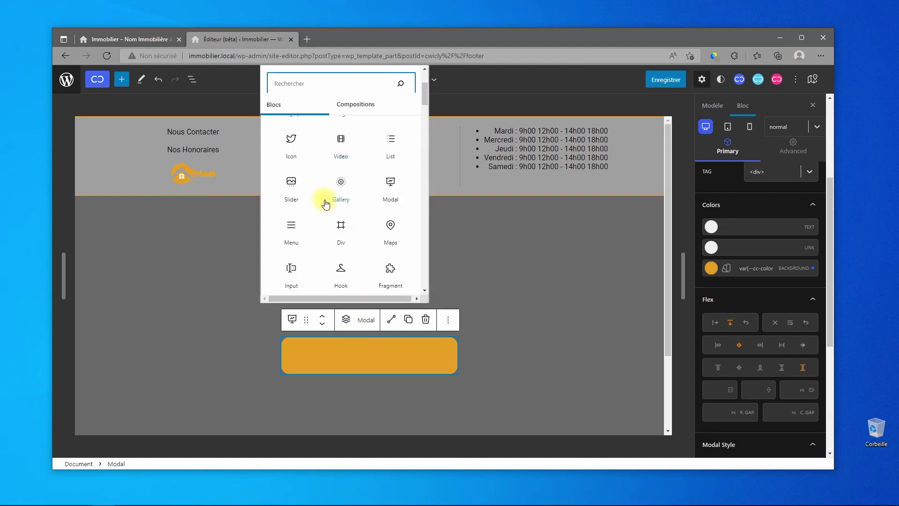
left_click(343, 227)
left_click(744, 327)
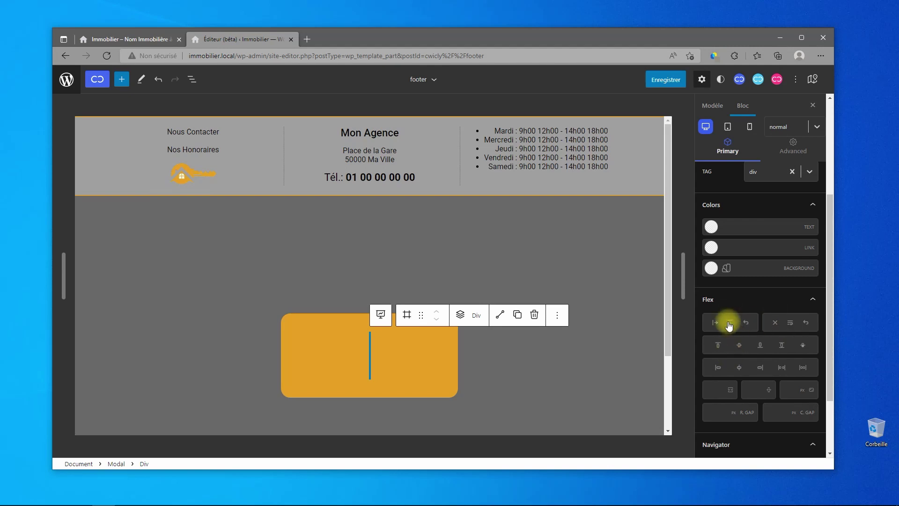
left_click(732, 344)
Add a Heading block inside the Div with the text "Nos Honoraires"
left_click(460, 314)
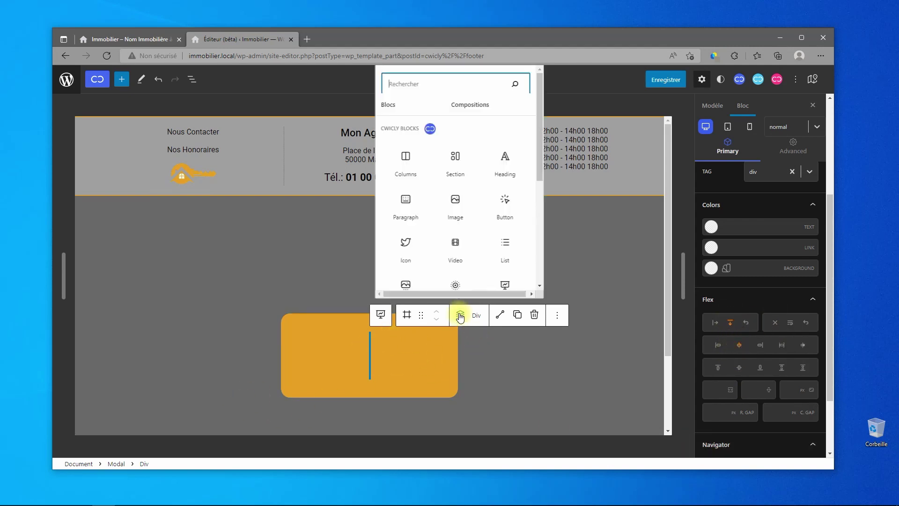
left_click(502, 155)
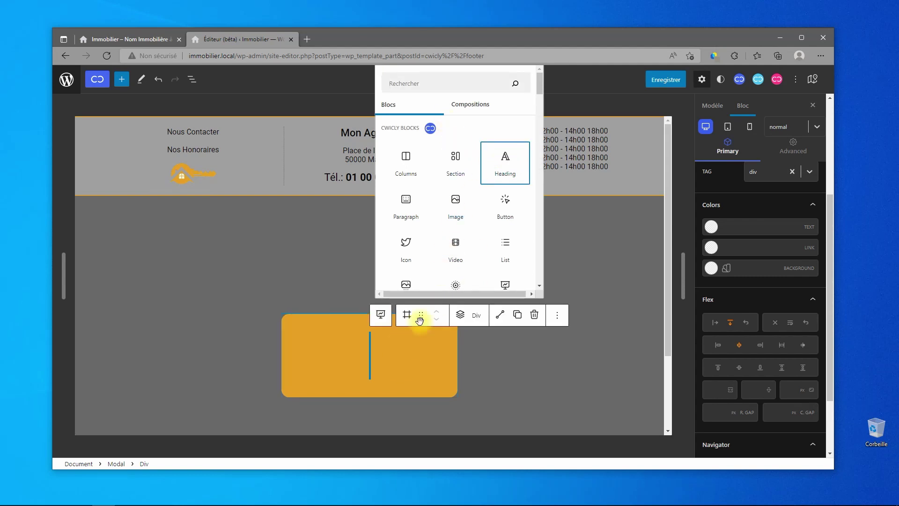
left_click(505, 167)
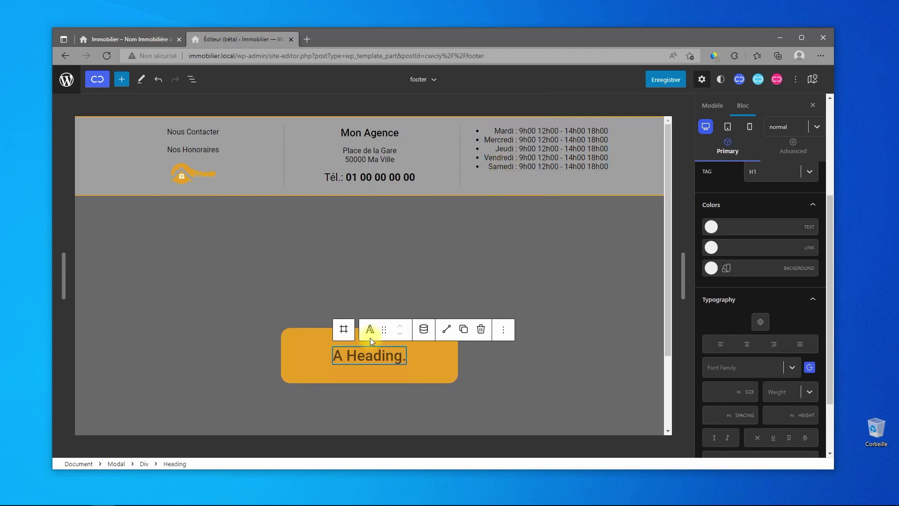
left_click(345, 353)
type("N")
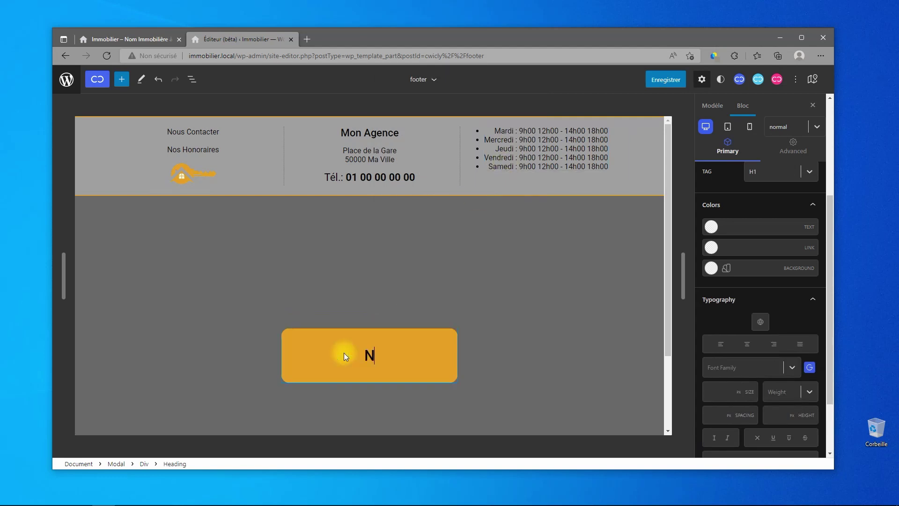
type("os Hono")
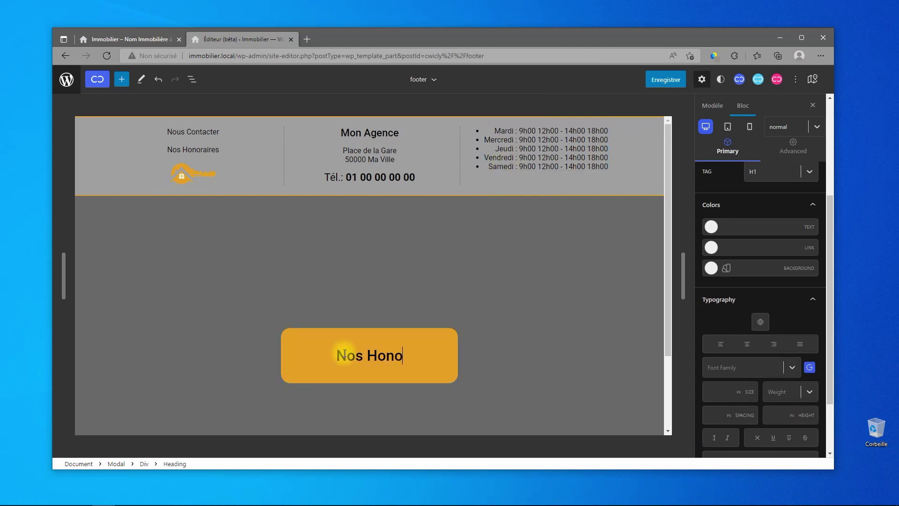
type("raires")
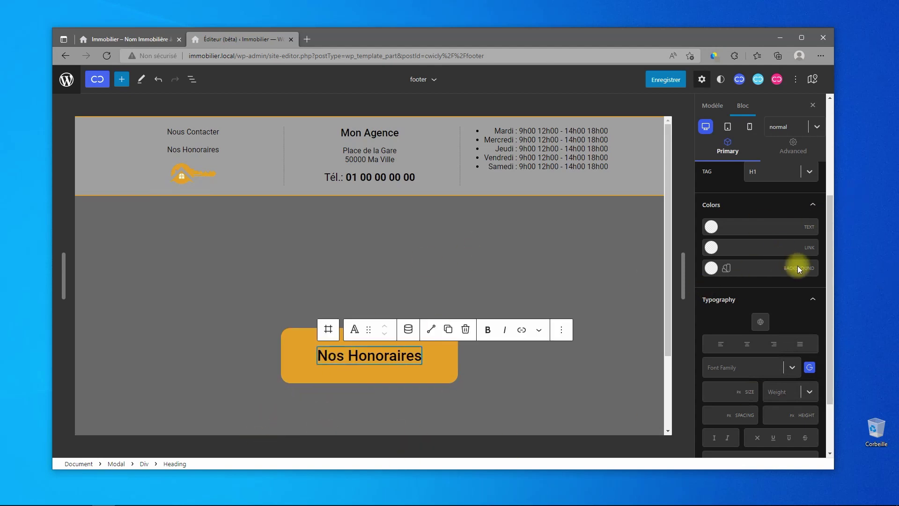
Give the "Nos Honoraires" heading a bottom margin of 30 px
left_click(793, 147)
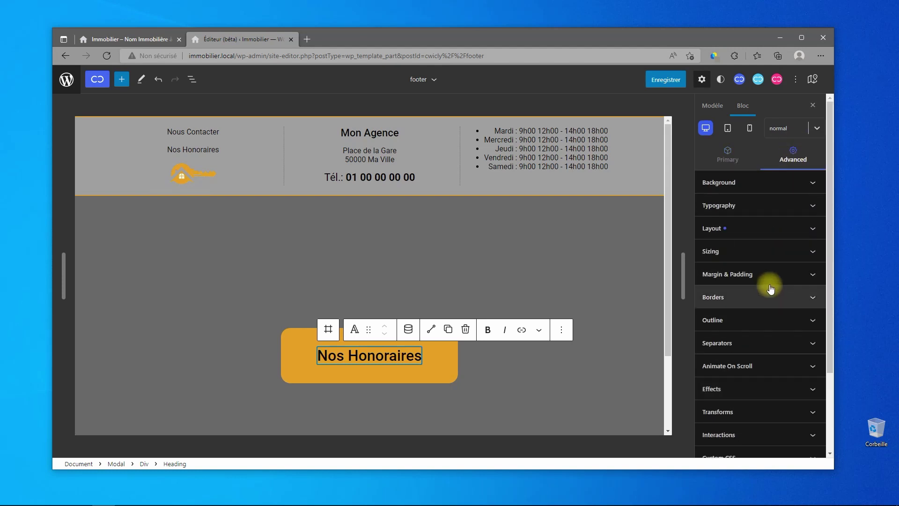
left_click(772, 280)
left_click(779, 365)
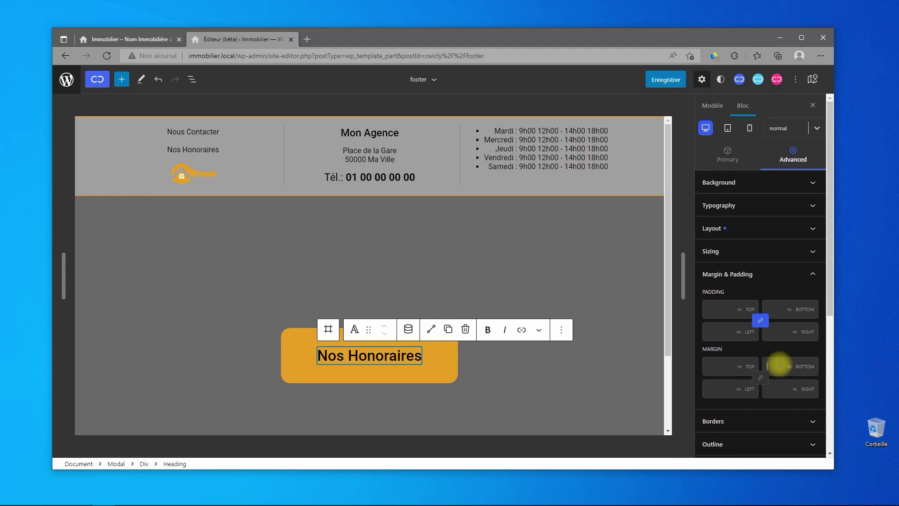
type("30")
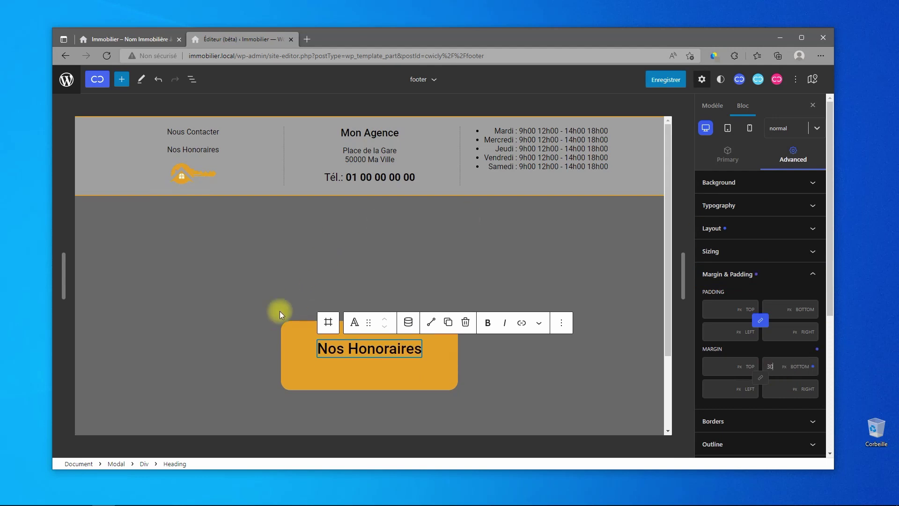
Add a Paragraph below the heading in the Div with placeholder text starting "Principium autem unde latius se funditabat" and a 30 px bottom margin
left_click(329, 324)
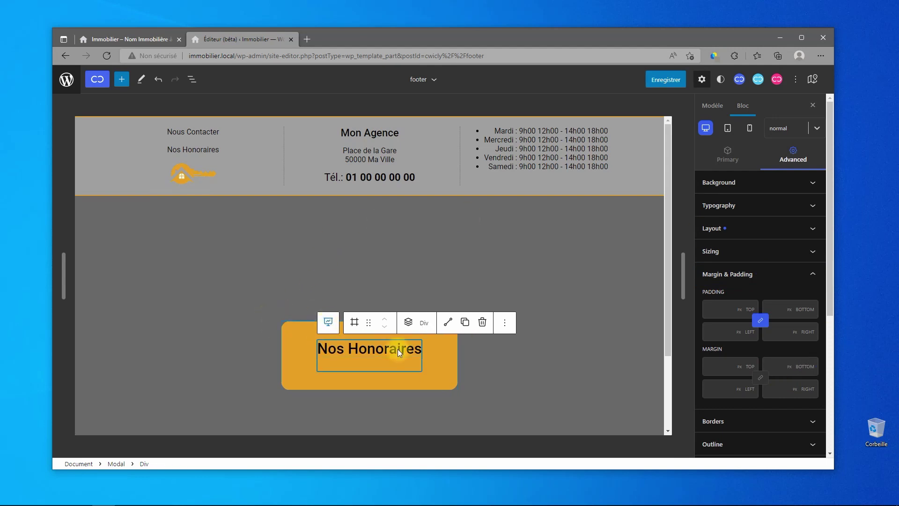
left_click(408, 322)
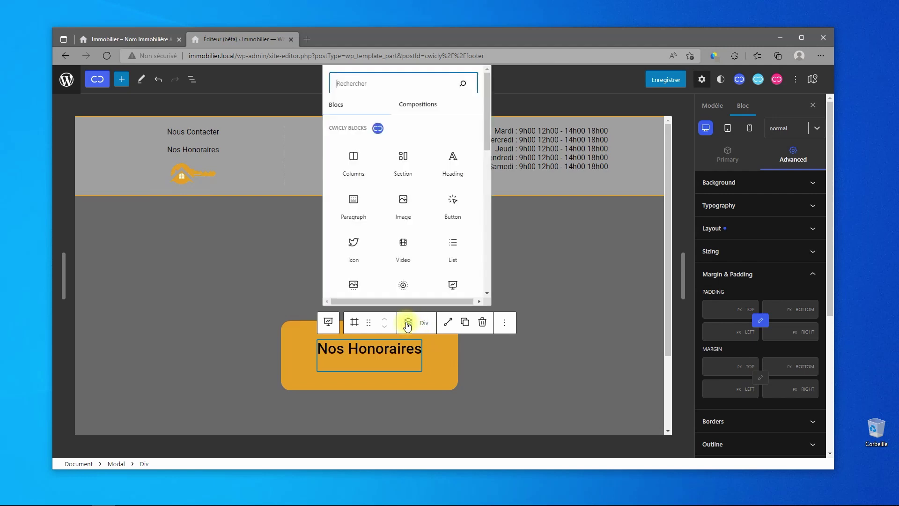
left_click(354, 206)
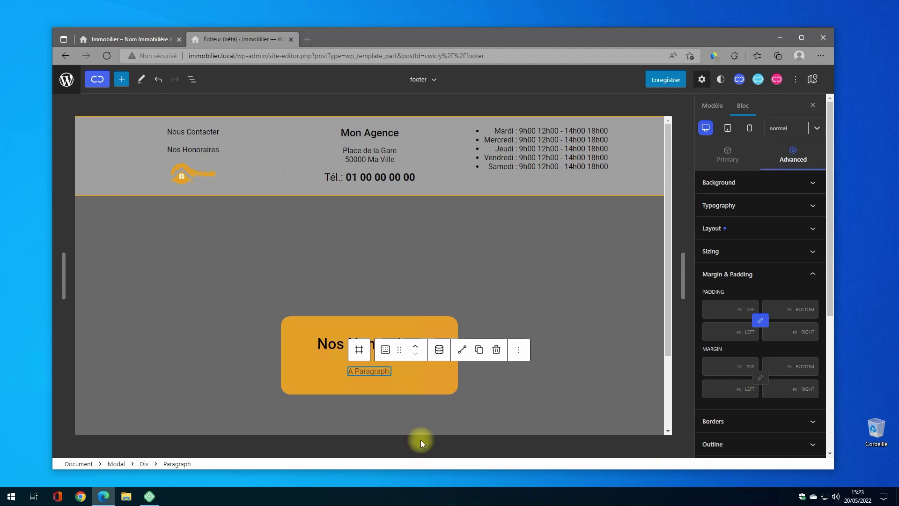
left_click(356, 370)
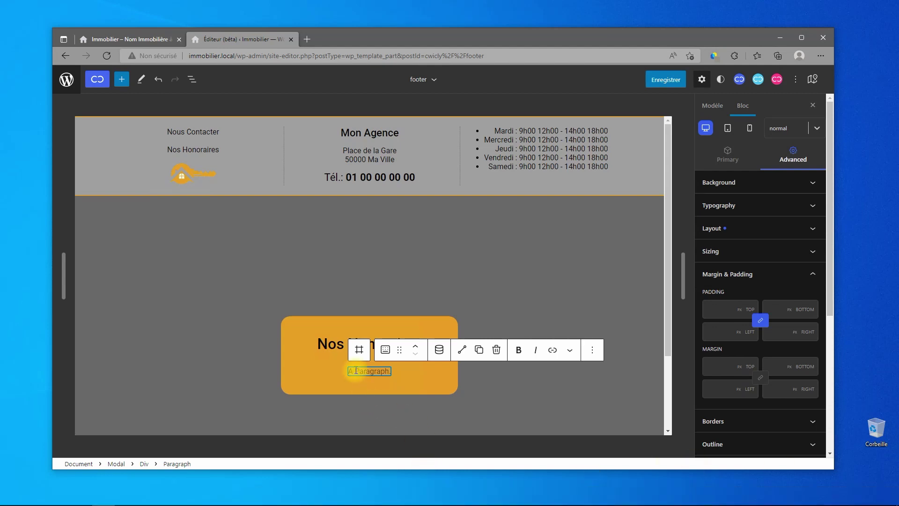
type("Principium autem unde latius se funditabat, emersit ex negotio tali. Chilo ex vicario et coniux eius Maxima nomine, questi apud Olybrium ea tempestate urbi praefectum, vitamque suam venenis pfetitam adseverantes inpetrarunt ut hi, quos suspectati sunt, ilico rapti conpingerentur in vincula, organarius Sericus et Asbolius palaestrita et aruspex Campensis.")
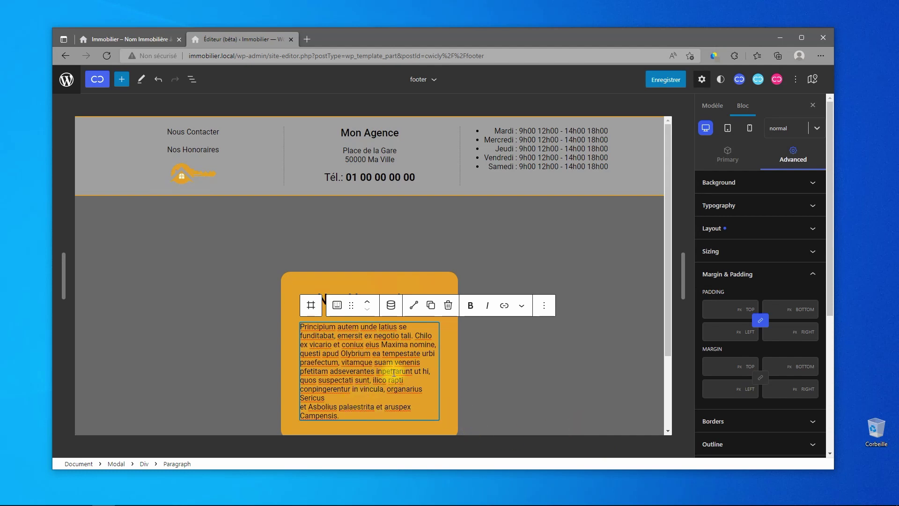
scroll(392, 363, "down", 2)
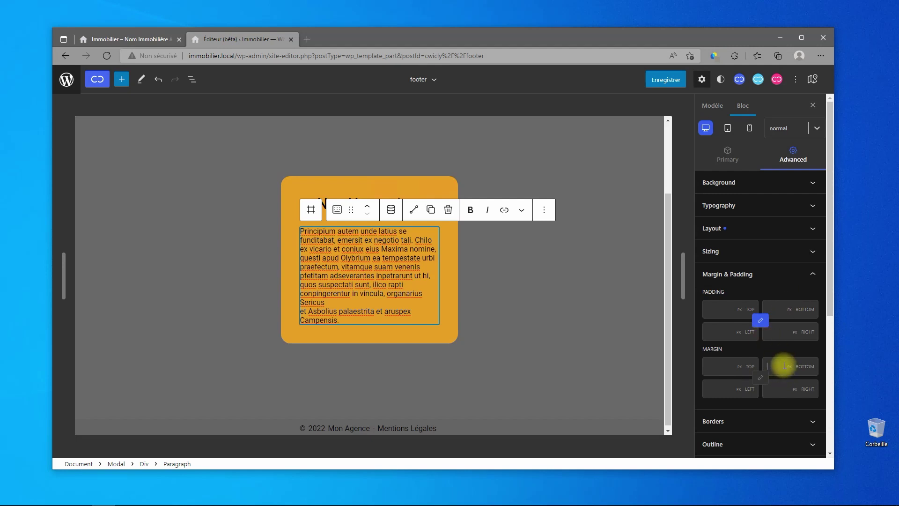
type("30")
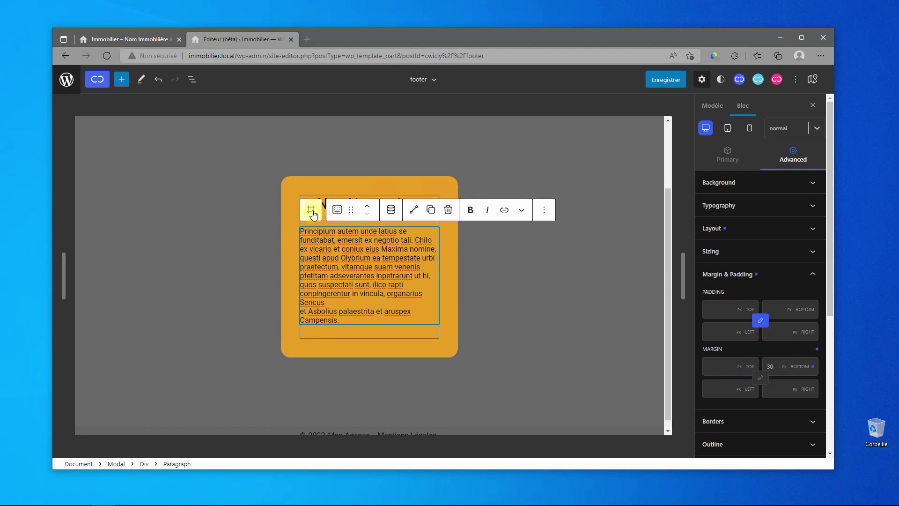
Add a Button block below the paragraph in the Div and label it "Fermer"
left_click(311, 212)
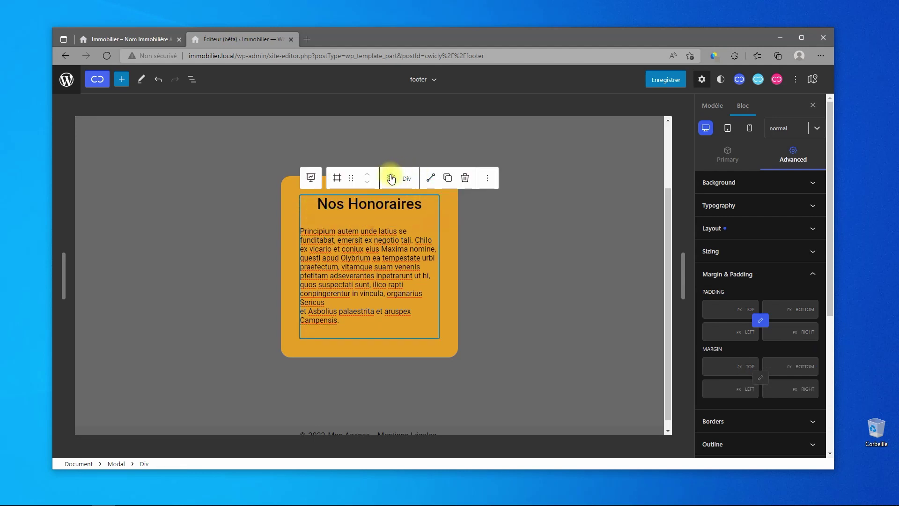
left_click(390, 178)
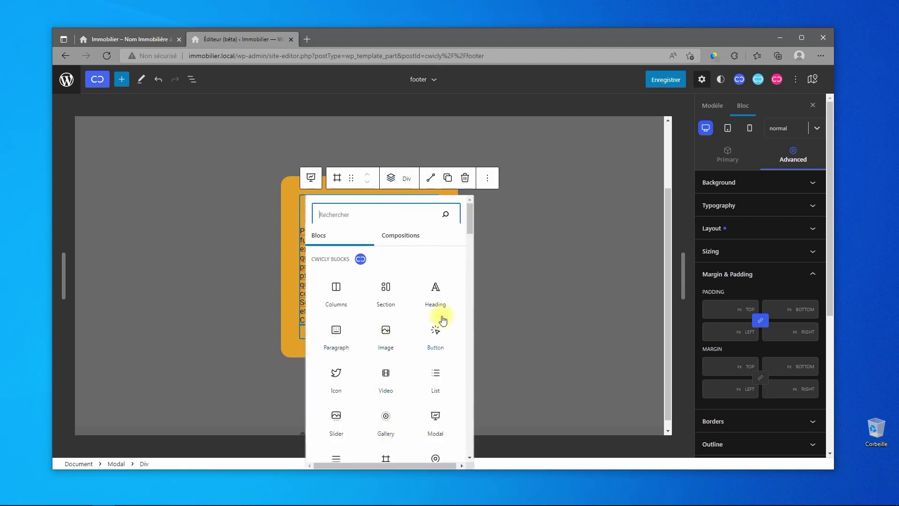
left_click(435, 334)
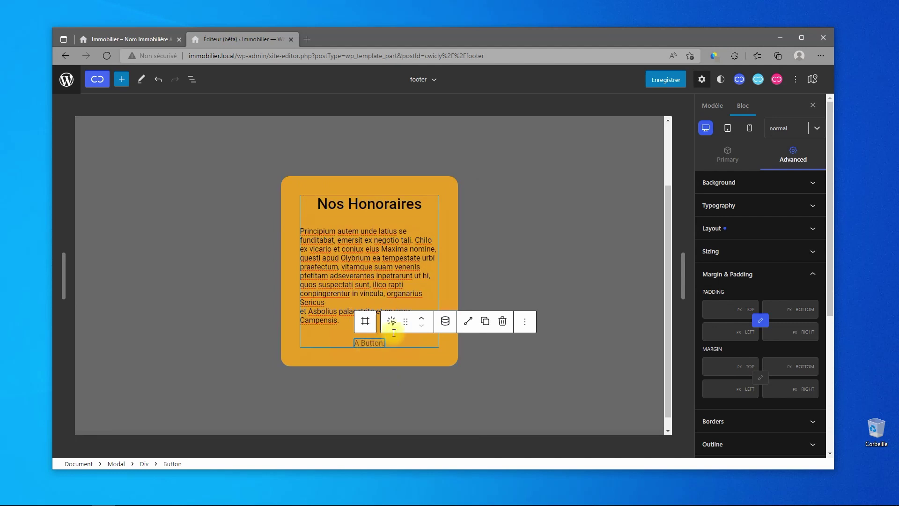
left_click(361, 342)
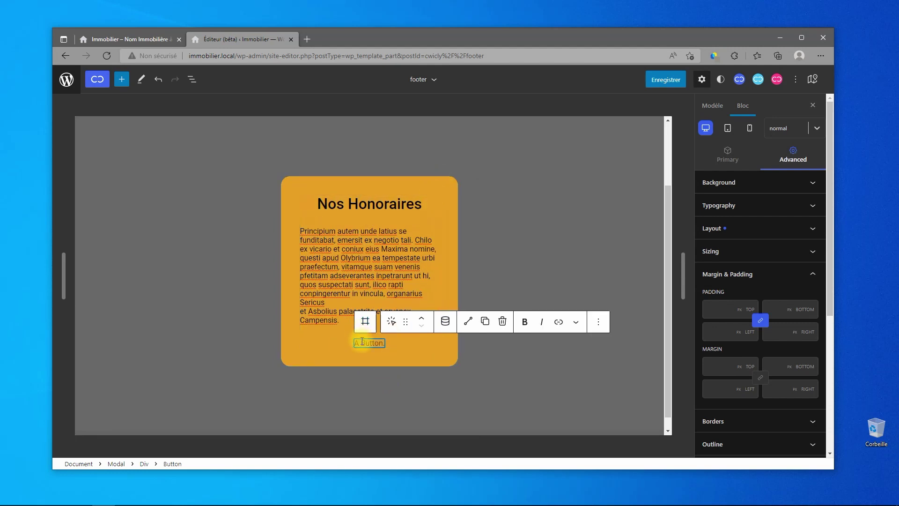
type("F")
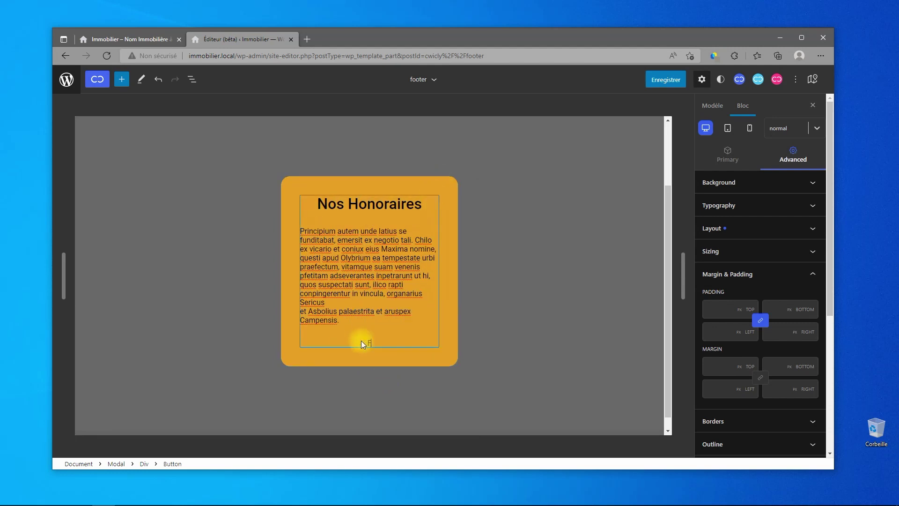
type("ermer")
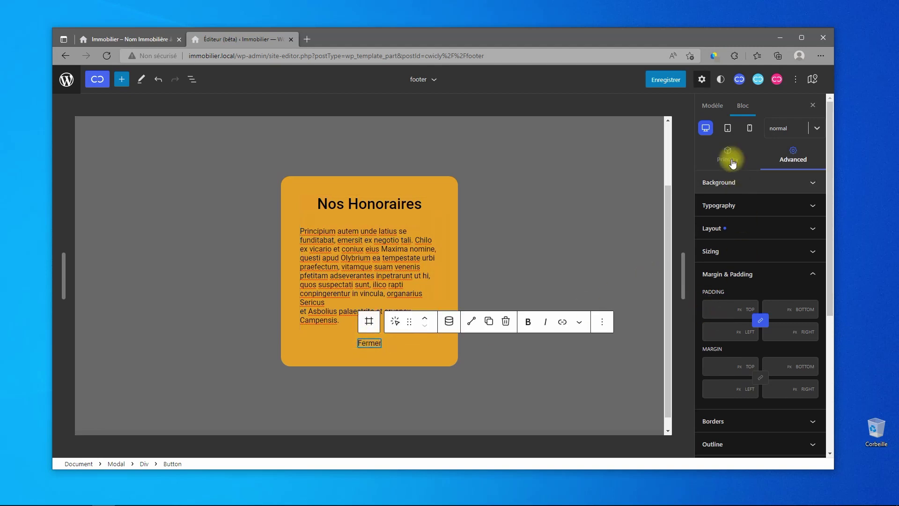
Give the "Fermer" button white text and a dark red #AF0000 background
left_click(727, 156)
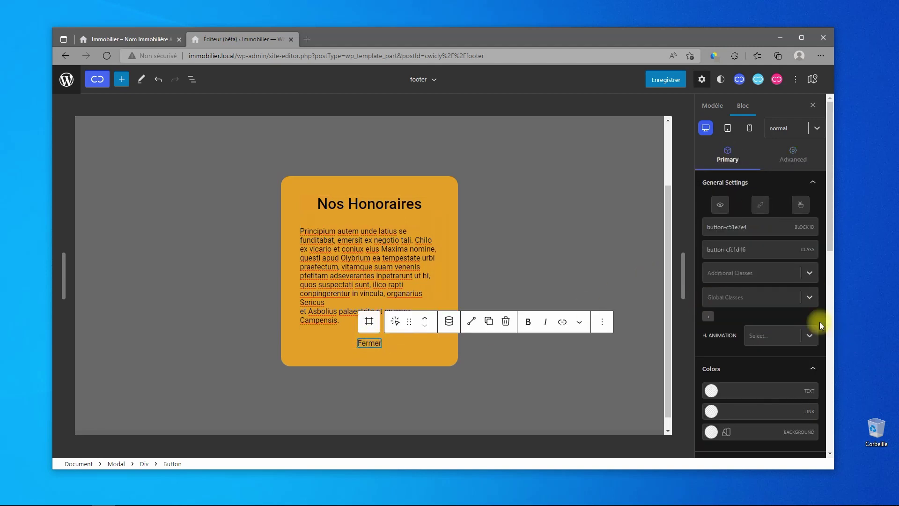
left_click(712, 389)
left_click(716, 325)
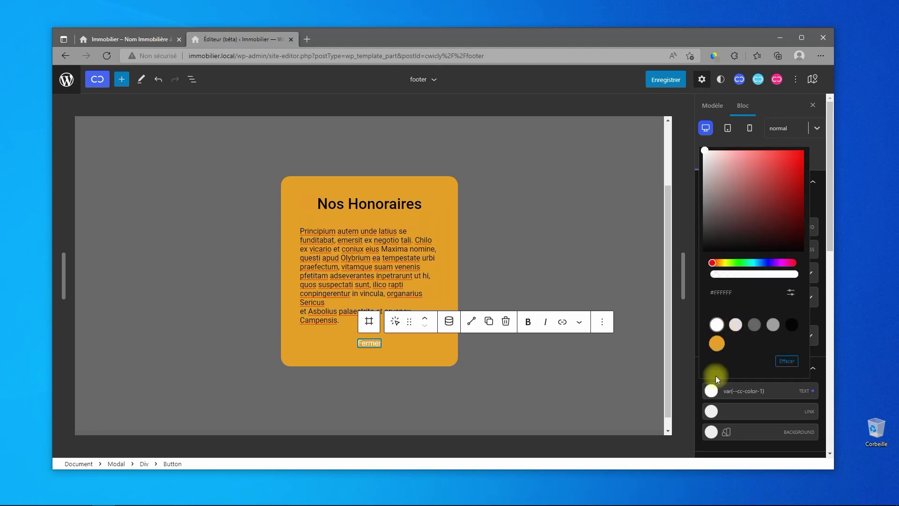
left_click(711, 429)
left_click_drag(781, 265, 810, 223)
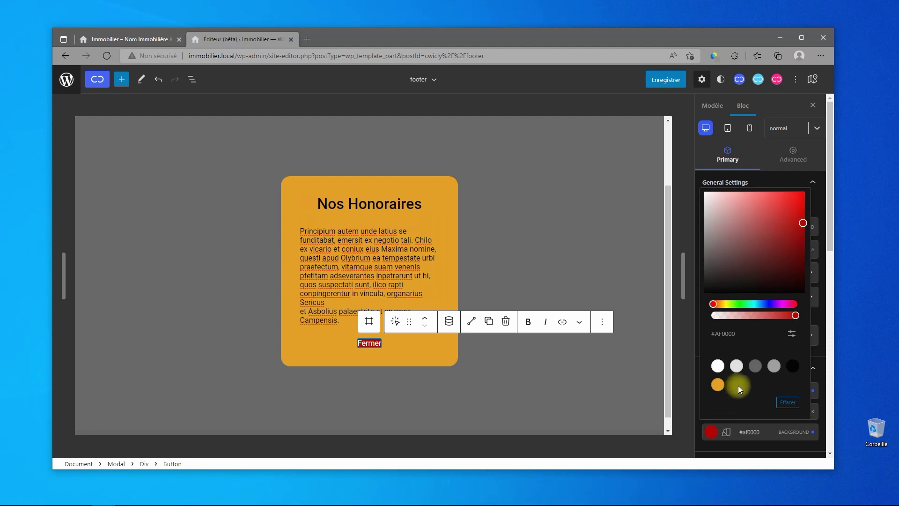
left_click(698, 411)
Give the "Fermer" button unlinked padding of 5 px top and bottom and 10 px left and right
left_click(795, 159)
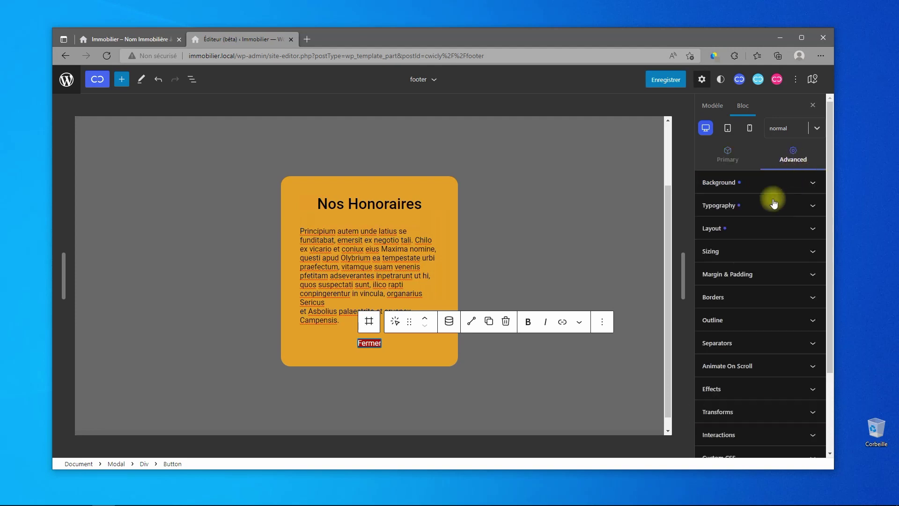
left_click(763, 274)
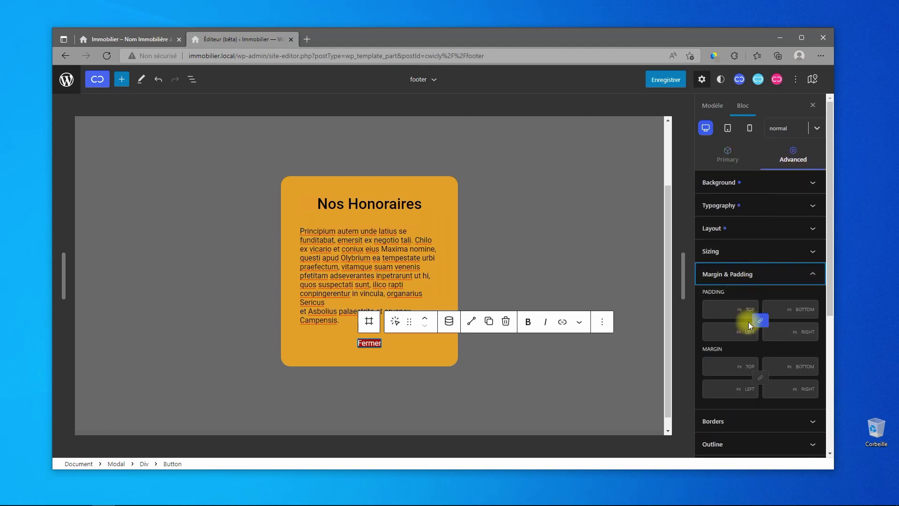
left_click(718, 311)
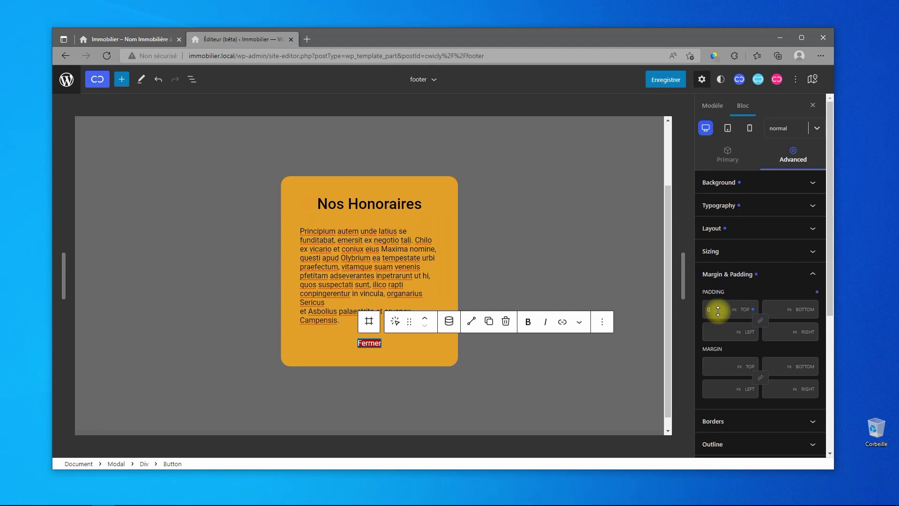
left_click(708, 309)
type("1")
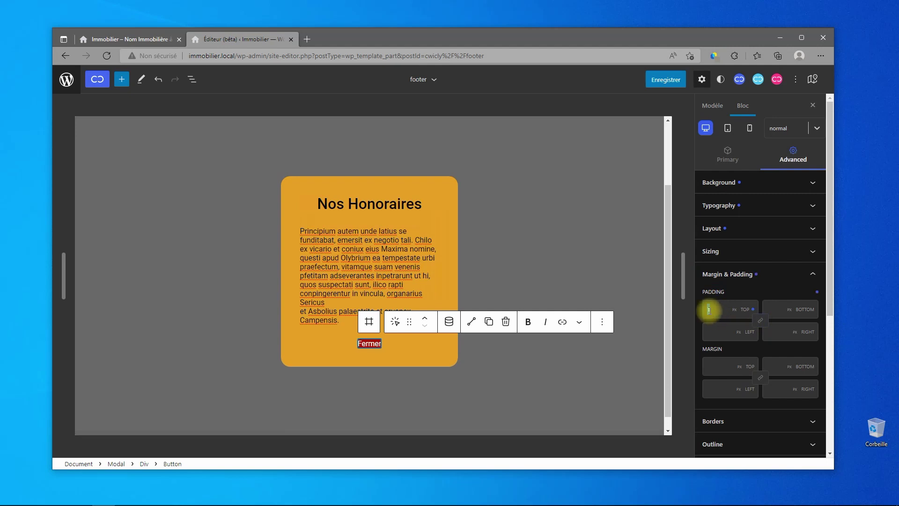
type("5")
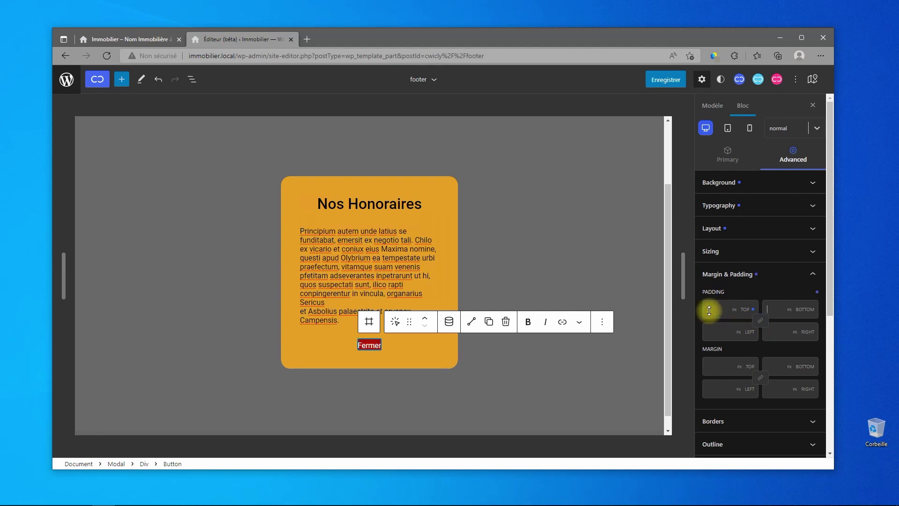
key("Tab")
type("5")
type("10")
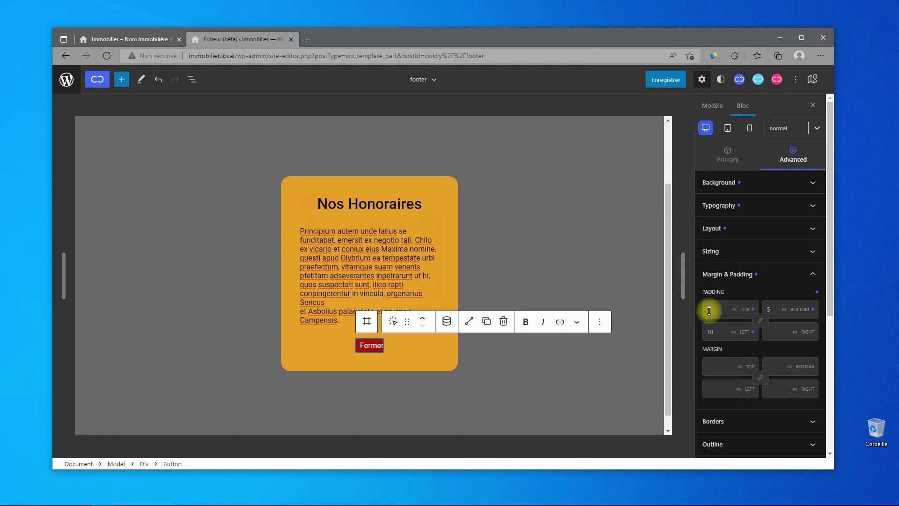
type("10")
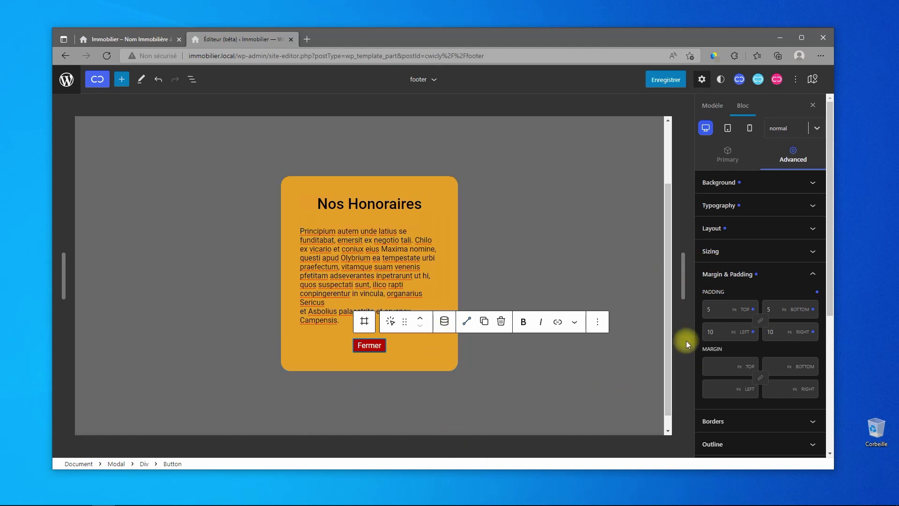
Add an Icon block directly inside the Modal, outside the inner Div, and set its size to 30 px
left_click(364, 321)
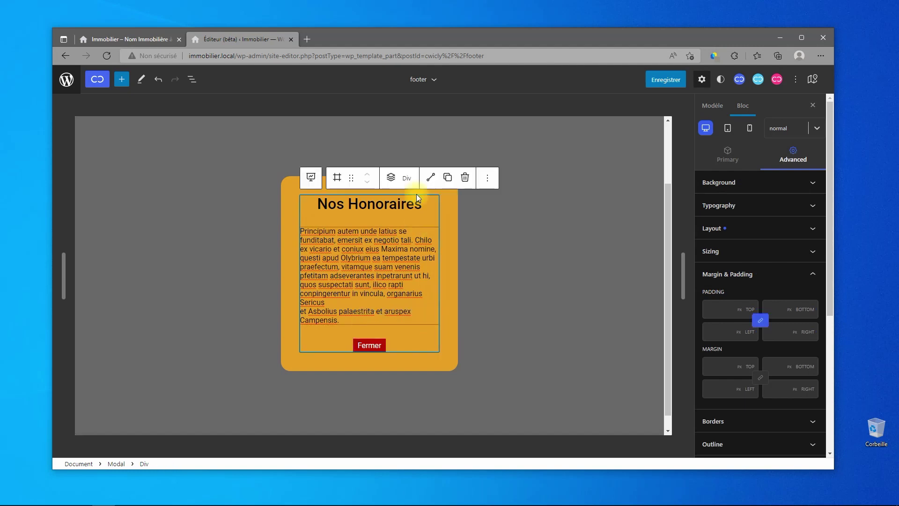
left_click(311, 177)
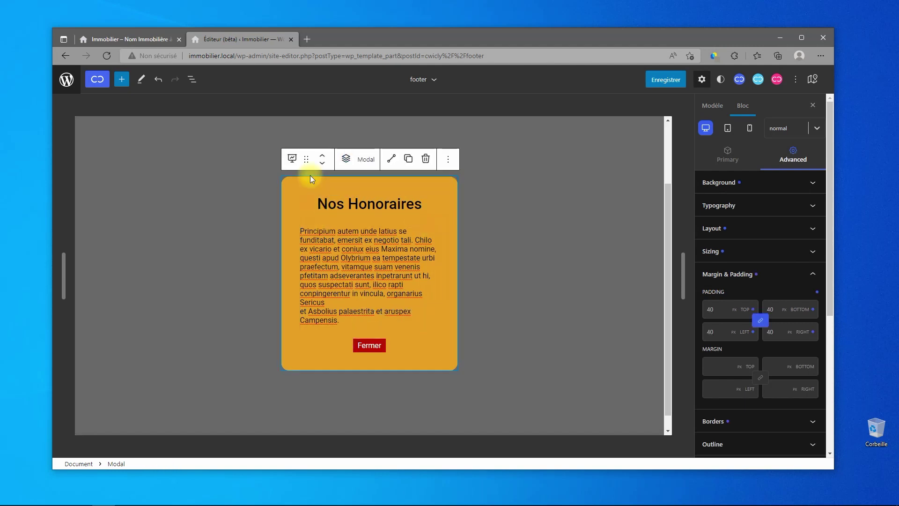
left_click(349, 161)
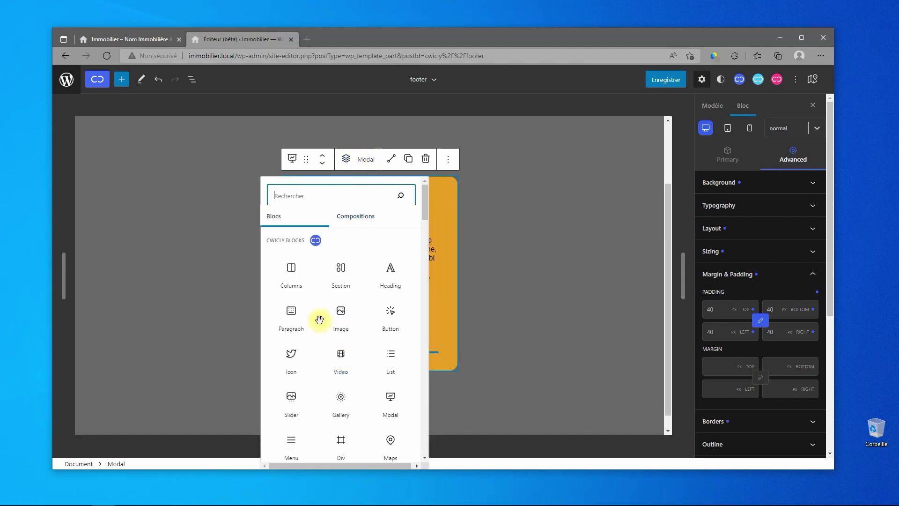
left_click(289, 353)
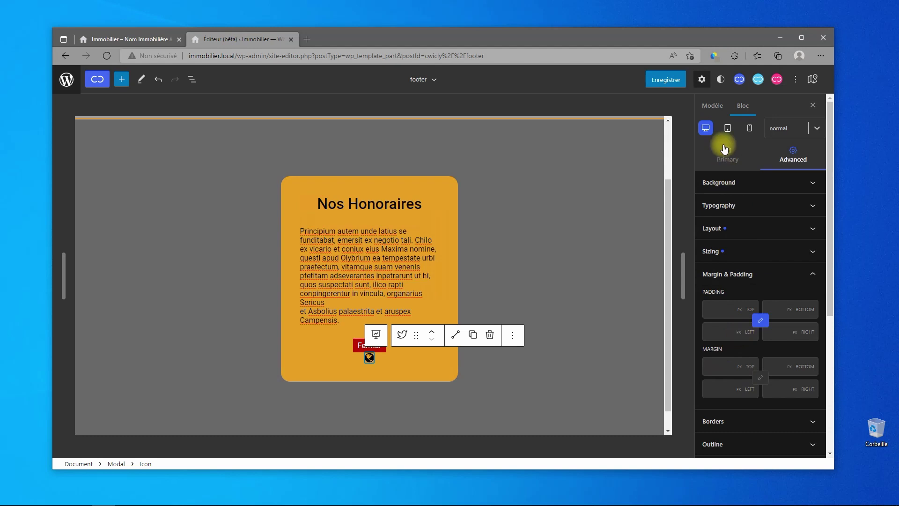
left_click(727, 155)
scroll(786, 421, "down", 3)
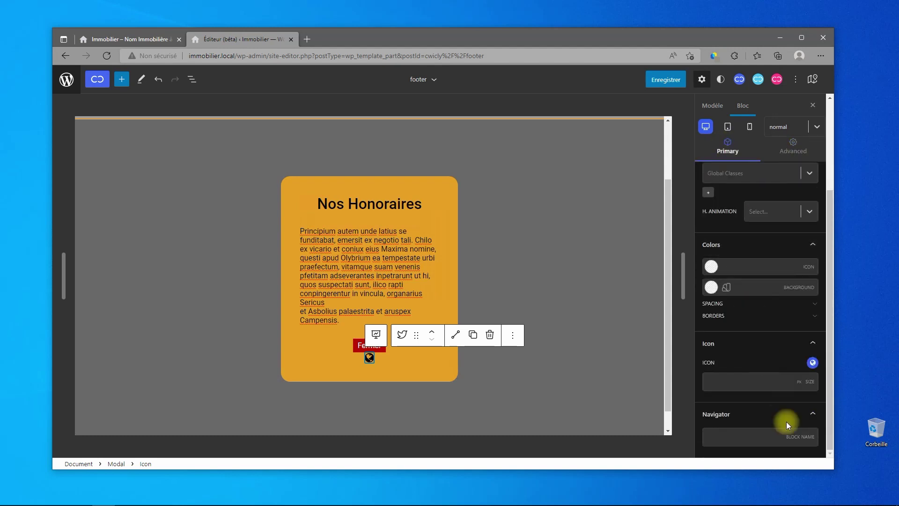
left_click(735, 387)
type("30")
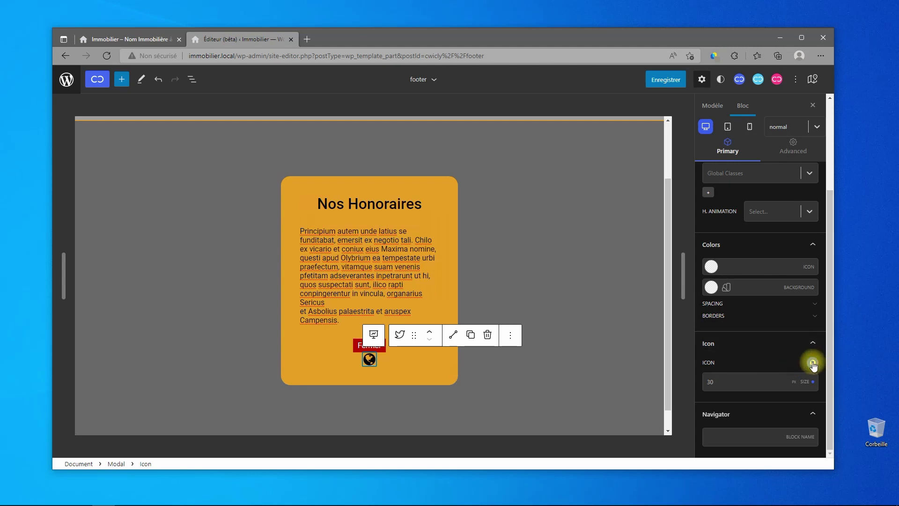
Change the icon to the plain X from the Phosphor Regular library, searching for "x"
left_click(812, 363)
left_click(802, 210)
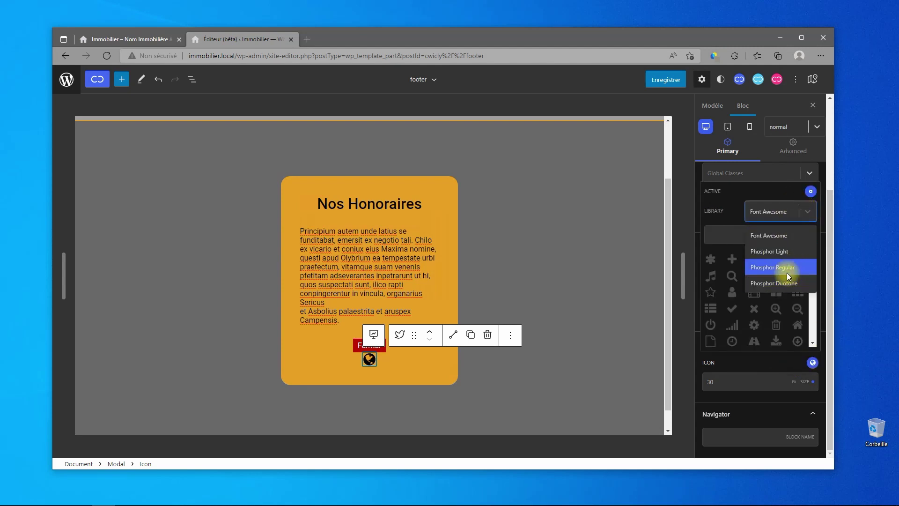
left_click(785, 271)
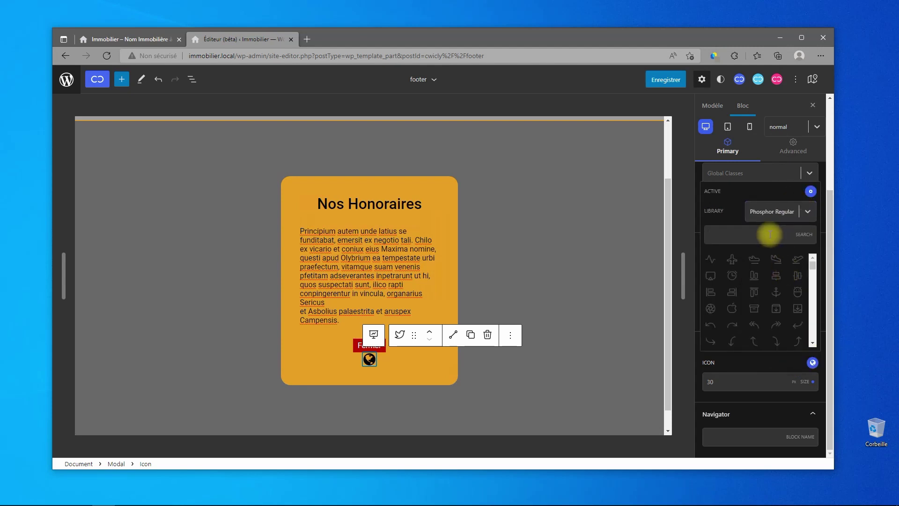
type("x")
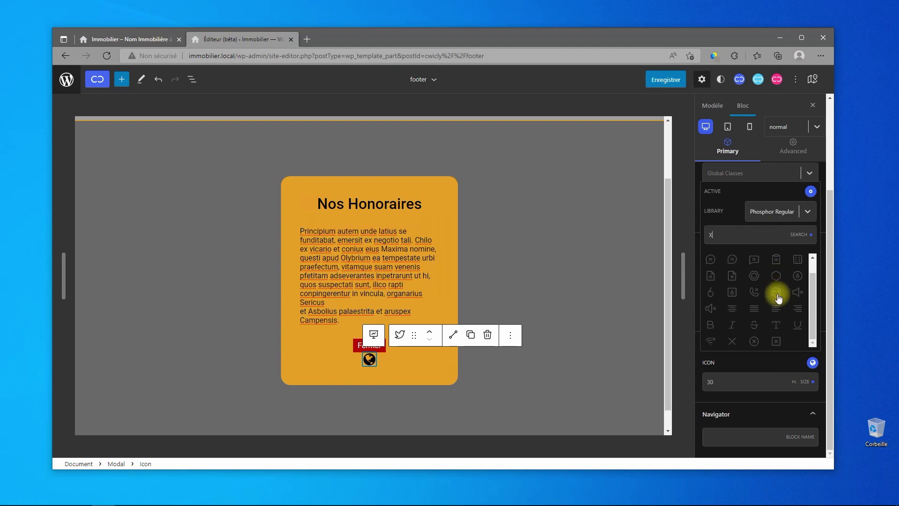
left_click(731, 341)
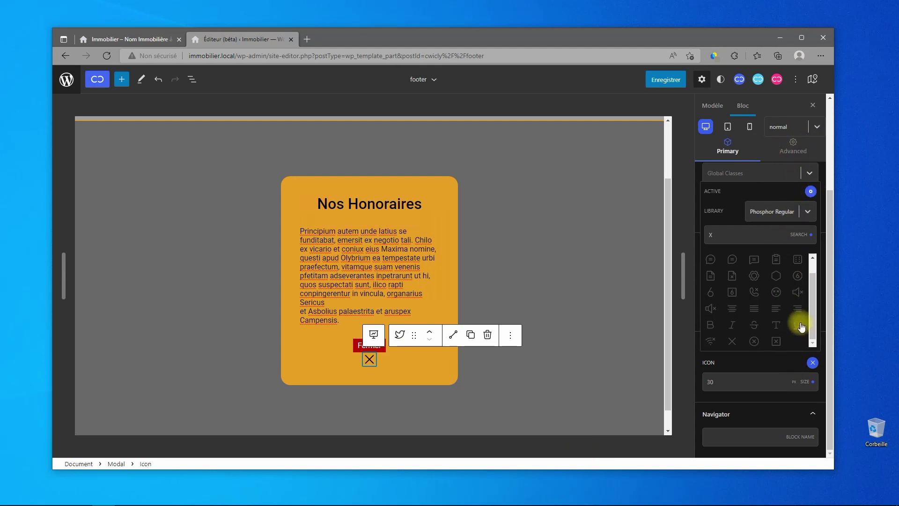
left_click(748, 395)
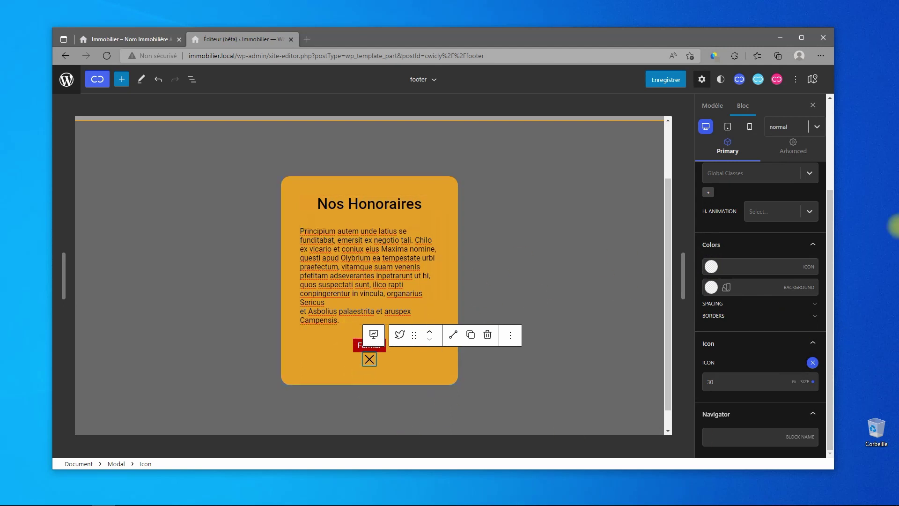
Position the X icon absolutely in the modal, 10 px from the top and 10 px from the right
left_click(792, 147)
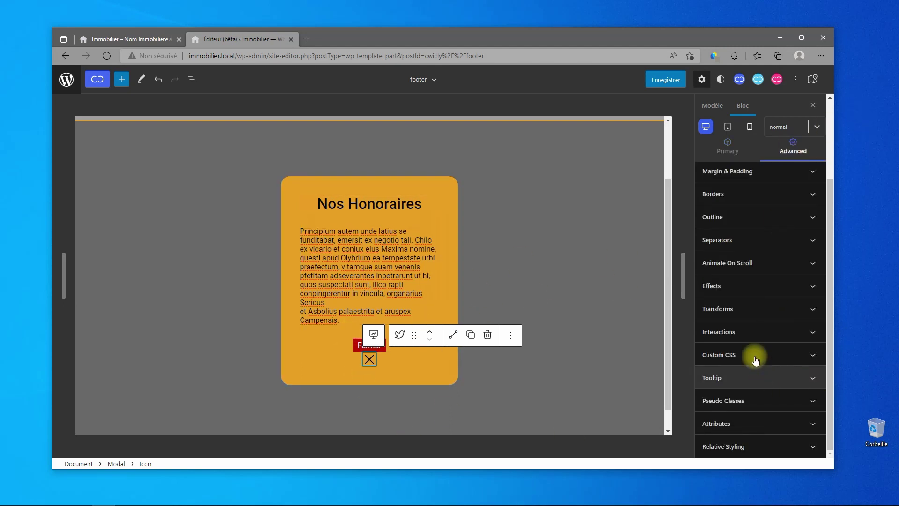
scroll(758, 319, "up", 3)
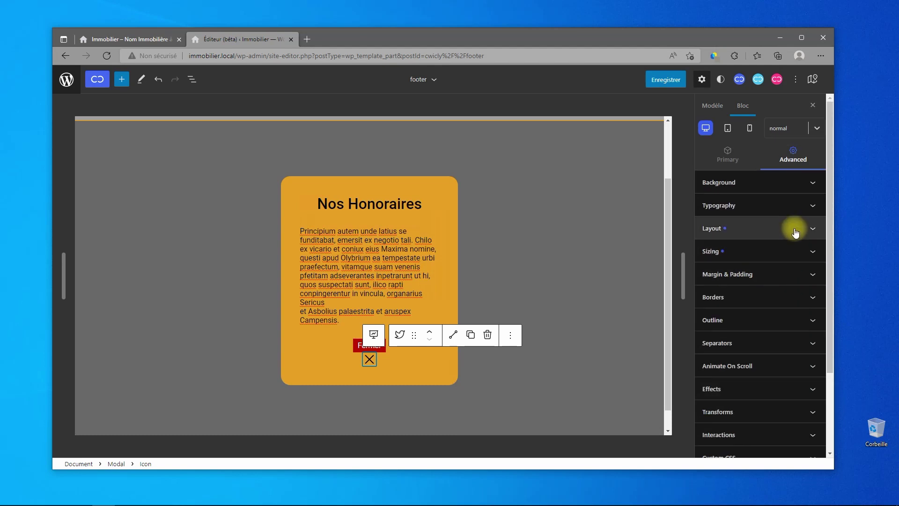
left_click(792, 229)
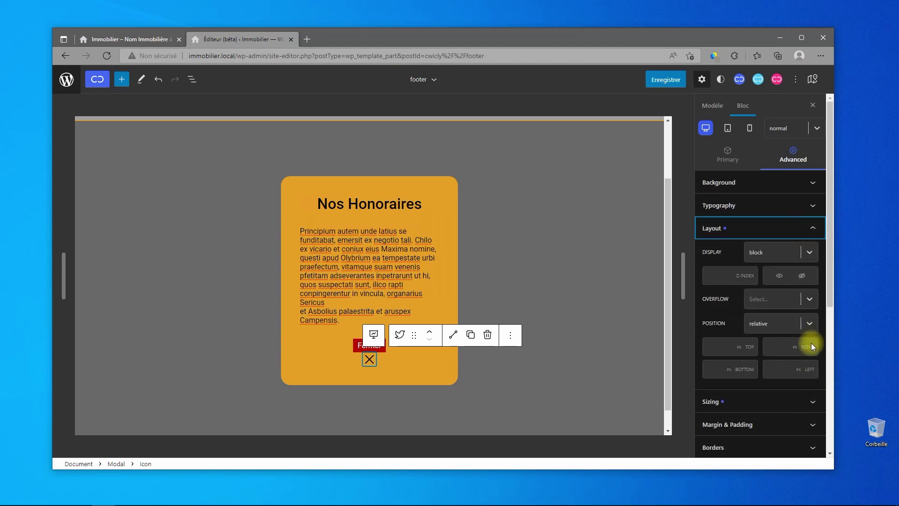
left_click(813, 325)
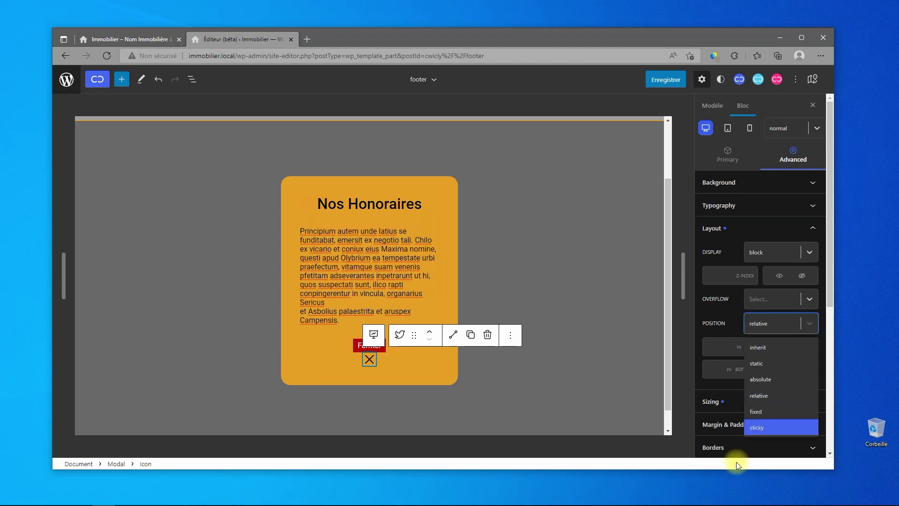
left_click(765, 382)
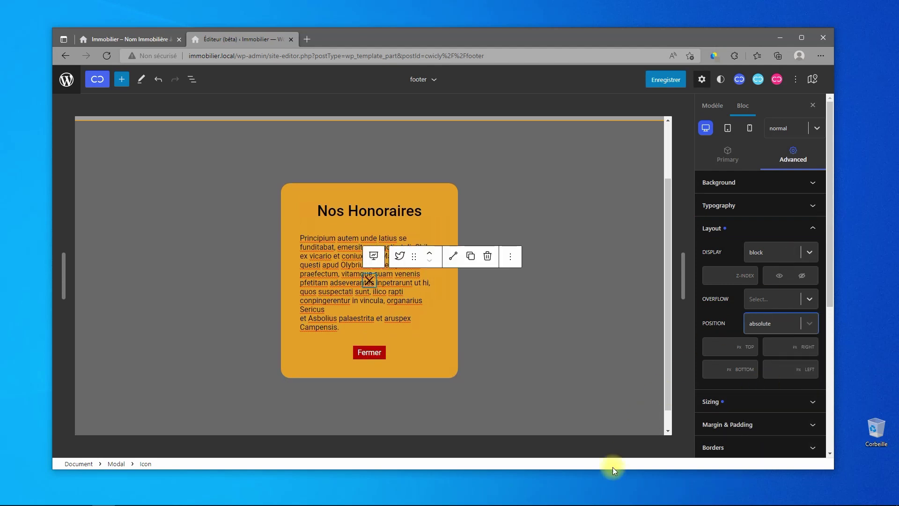
left_click_drag(719, 351, 721, 350)
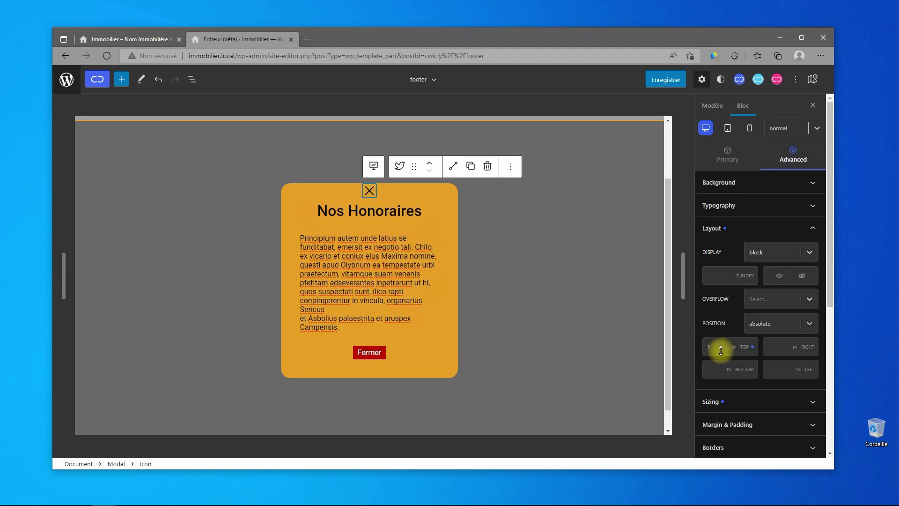
type("0")
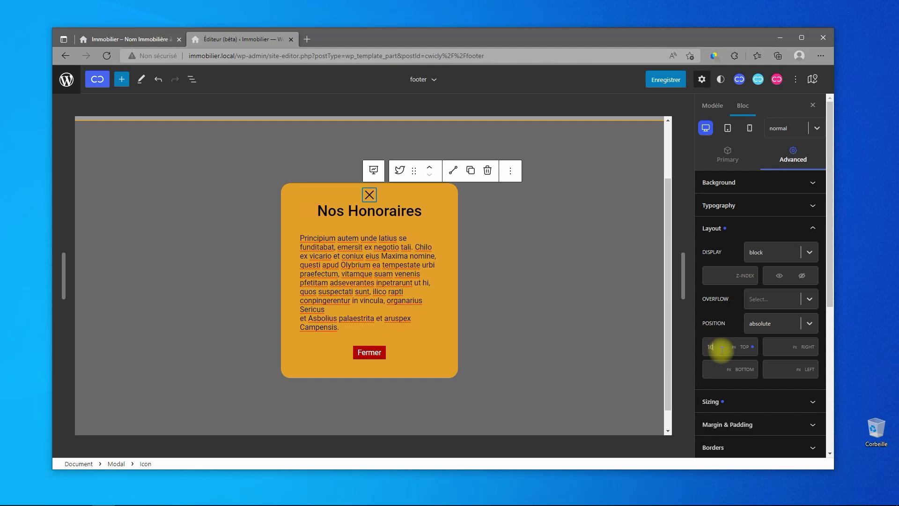
left_click(783, 349)
type("10")
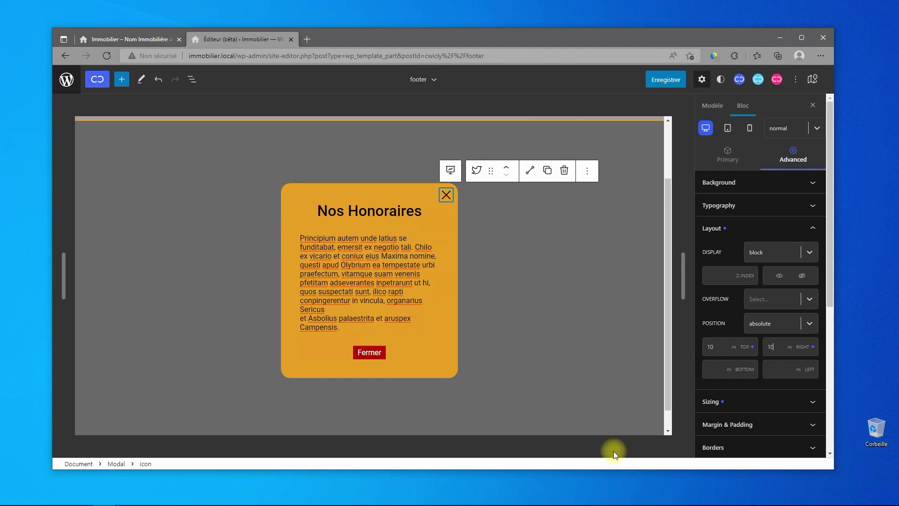
Copy the Modal block's block ID to the clipboard
left_click(443, 366)
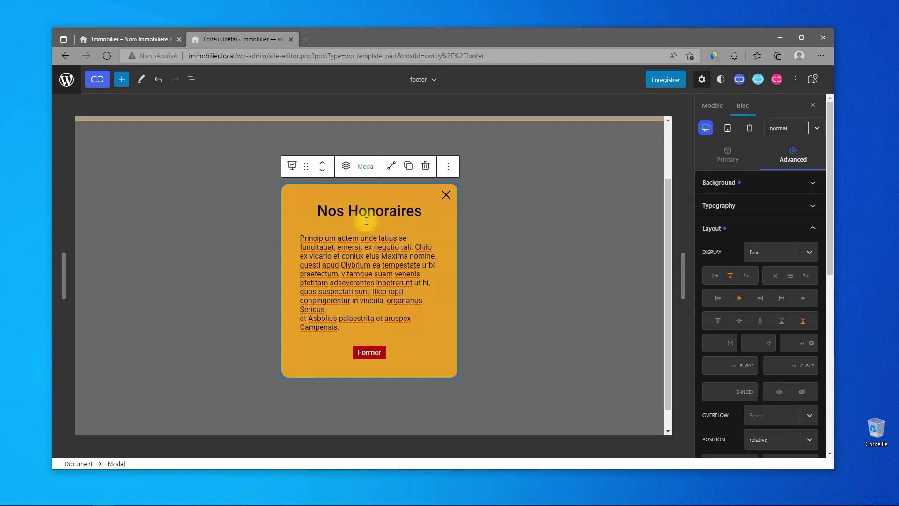
left_click(734, 161)
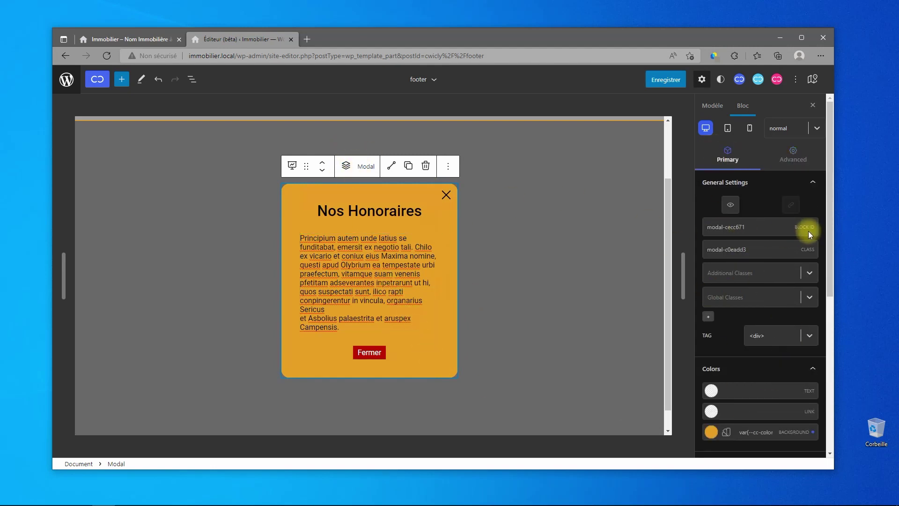
left_click_drag(808, 231, 684, 228)
key("ctrl+c")
right_click(712, 229)
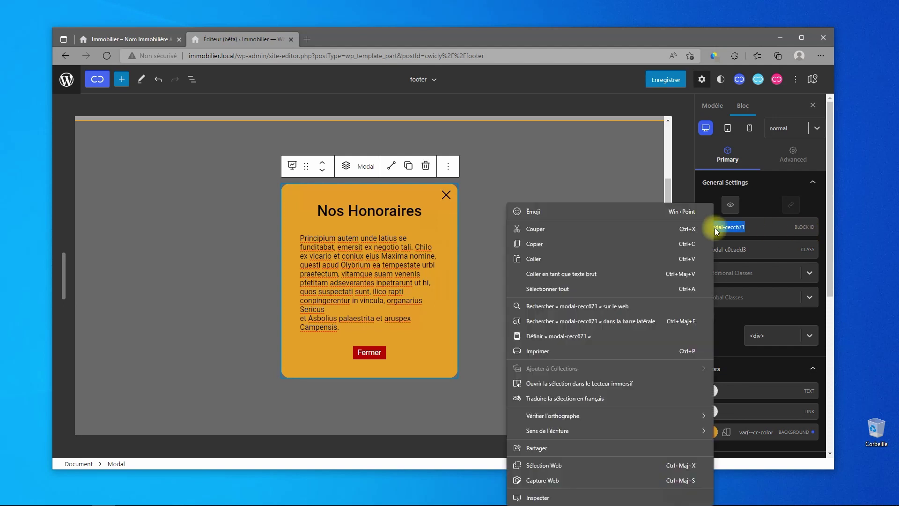
left_click(573, 247)
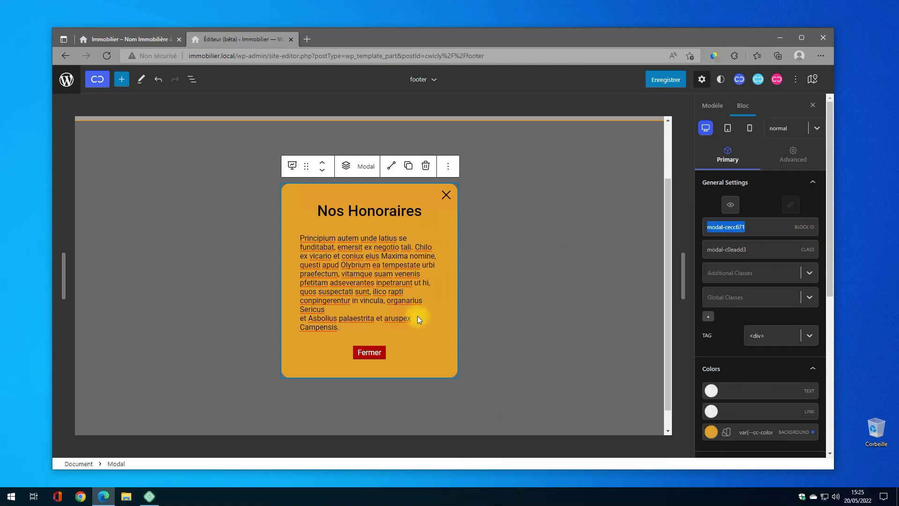
Give the modal's X icon an active link wrapper with an Action link, Modal as source and Close as type
left_click(446, 194)
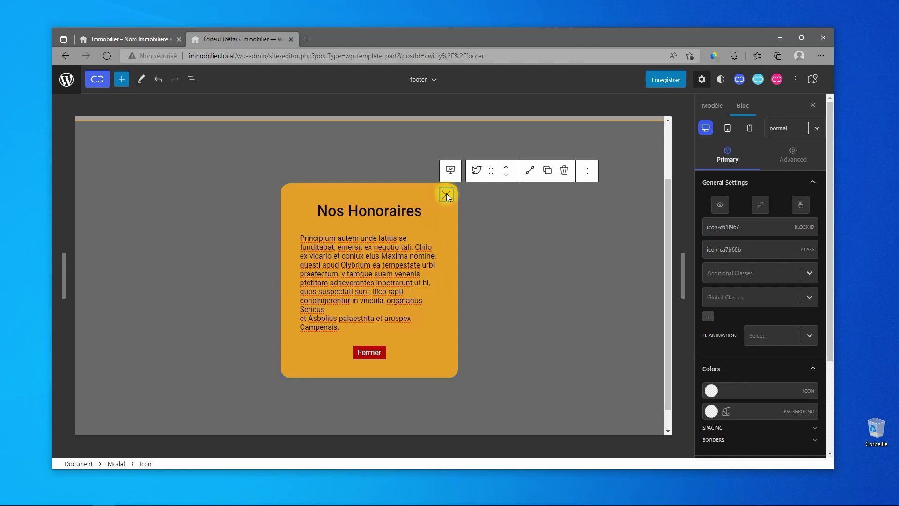
left_click(760, 203)
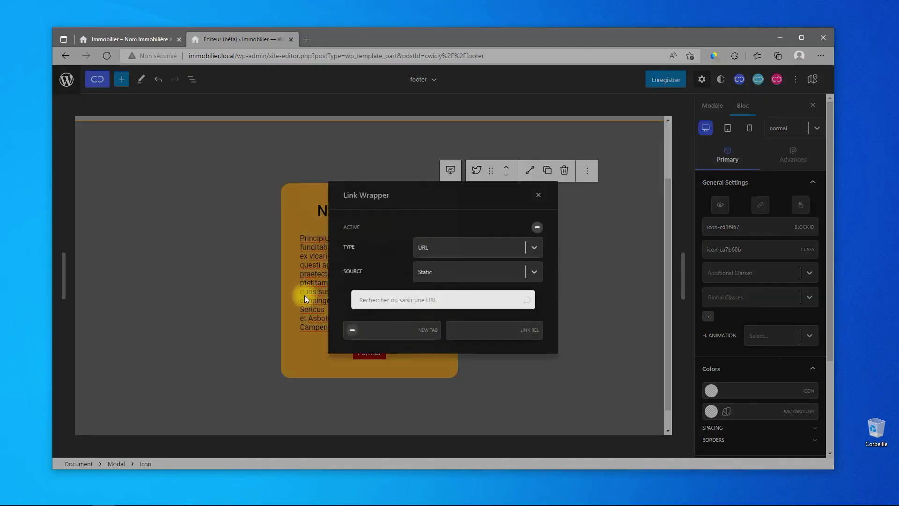
left_click(535, 249)
left_click(463, 284)
left_click(498, 305)
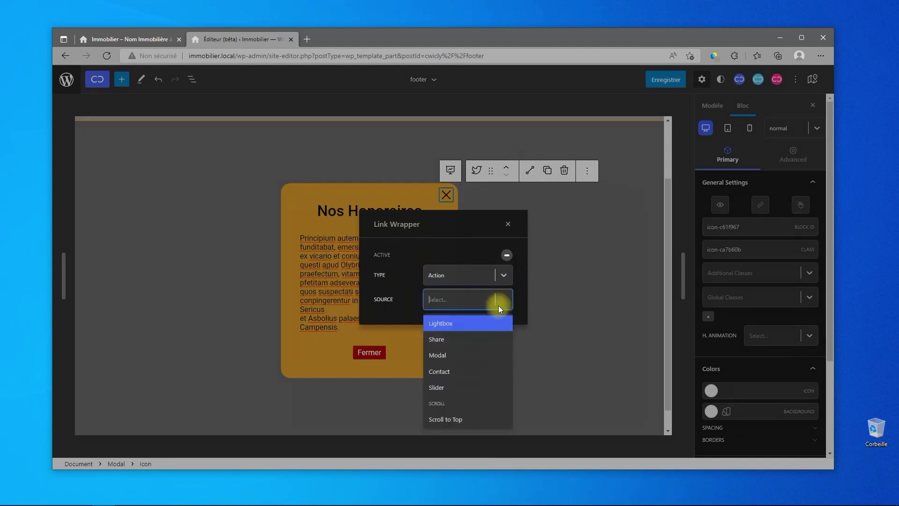
left_click(445, 355)
left_click(498, 311)
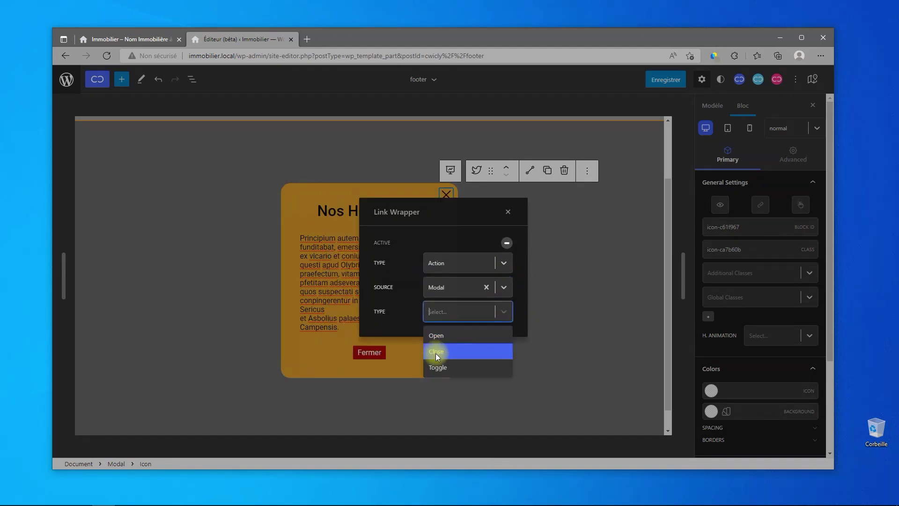
left_click(436, 355)
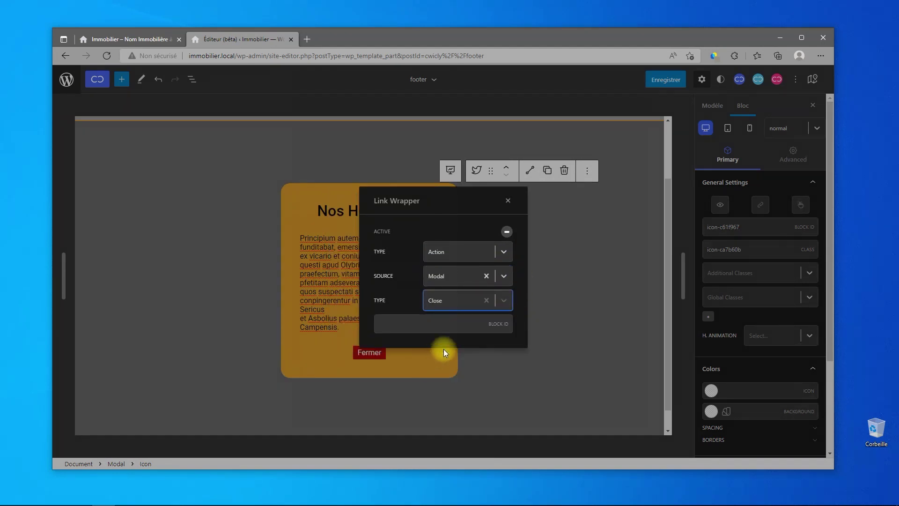
left_click(507, 233)
left_click(508, 201)
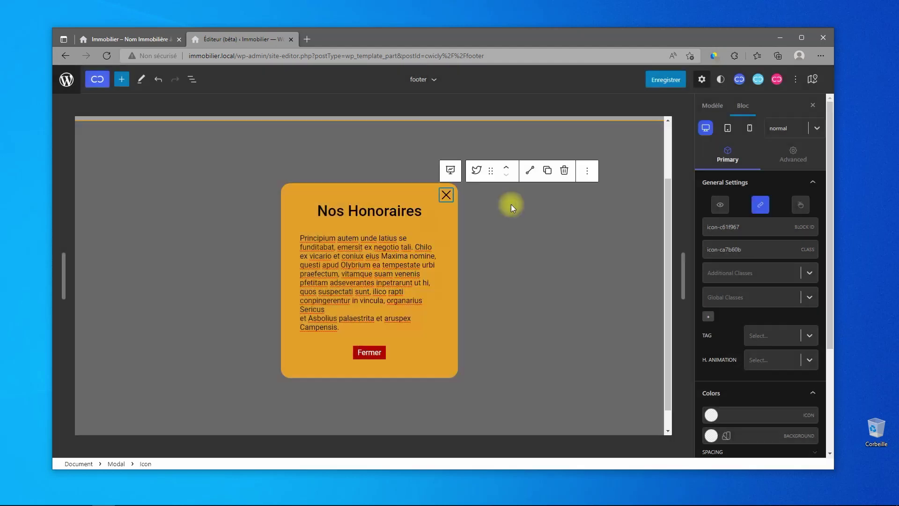
Give the Fermer button an active link wrapper whose Modal action closes the block modal-cecc671
left_click(368, 351)
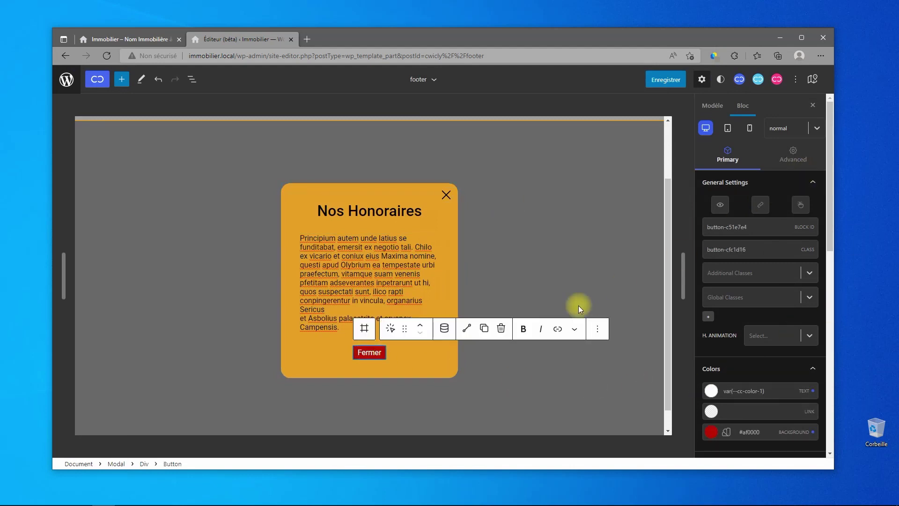
left_click(760, 205)
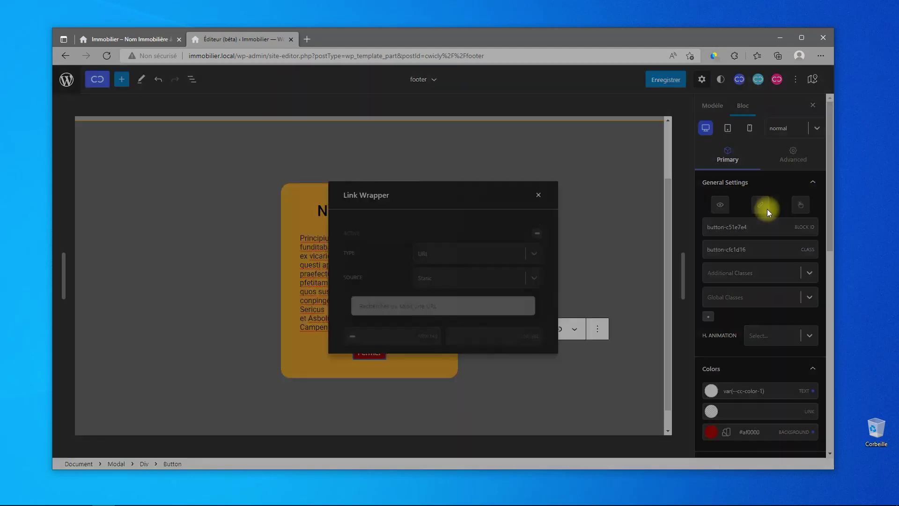
left_click(536, 246)
left_click(472, 280)
left_click(503, 300)
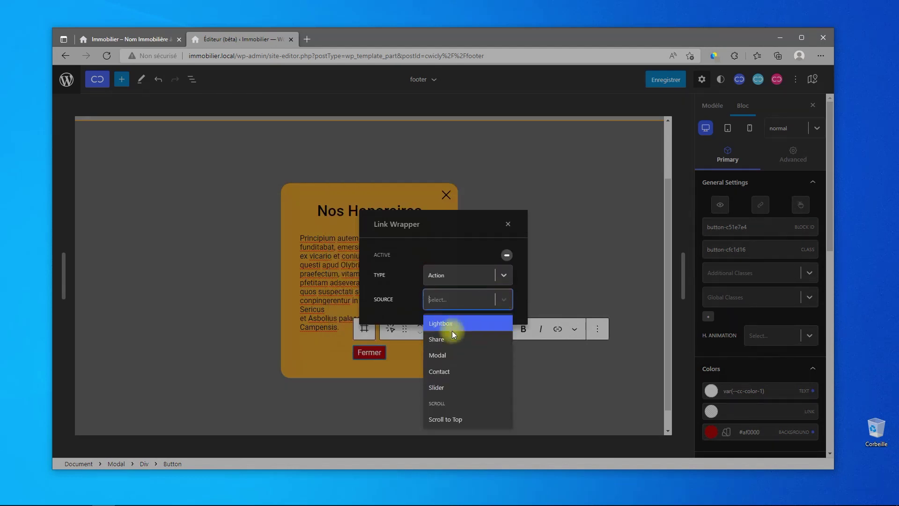
left_click(448, 353)
left_click(502, 311)
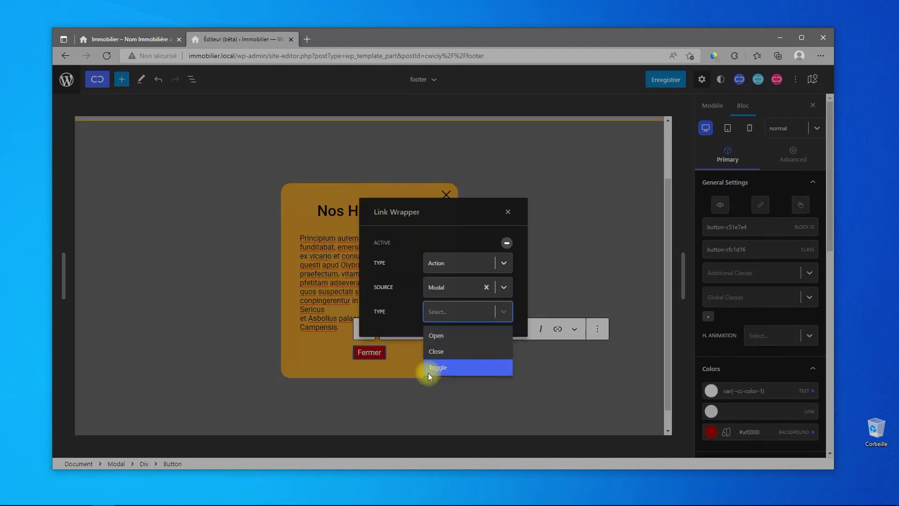
left_click(436, 351)
left_click(422, 323)
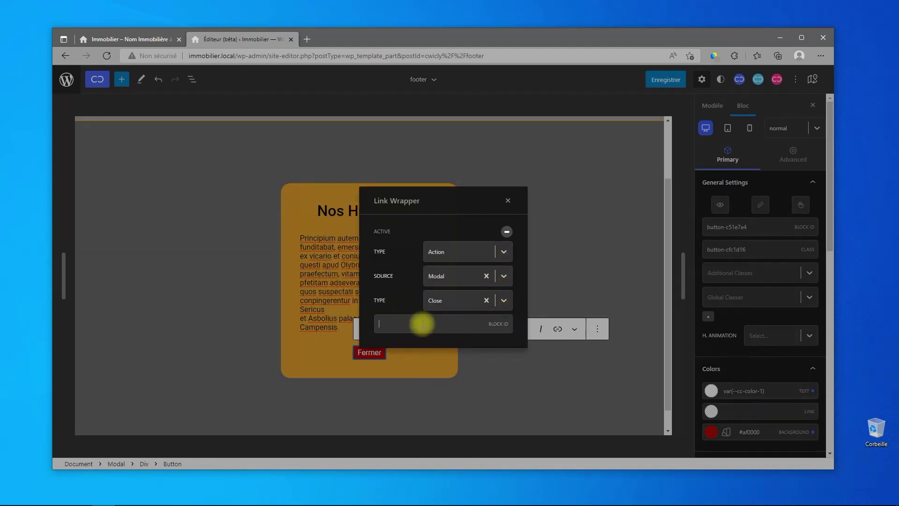
key("ctrl+v")
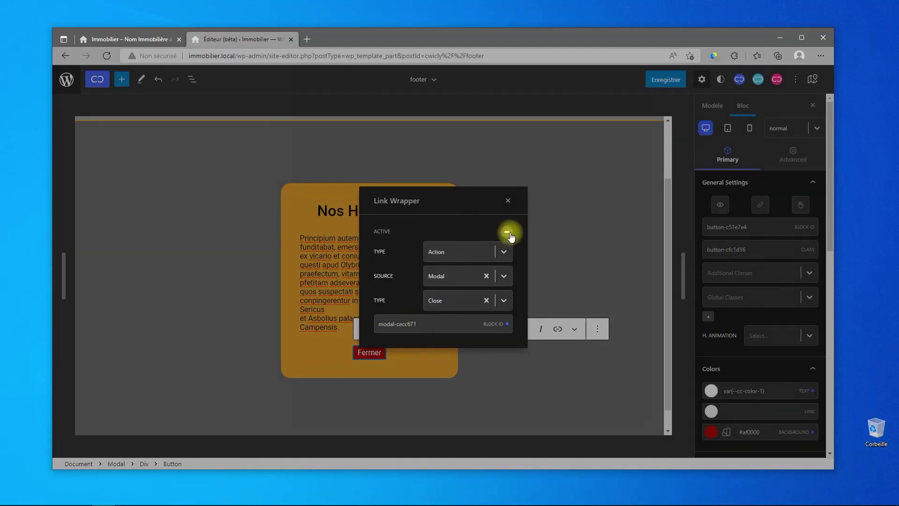
left_click(511, 230)
left_click(513, 204)
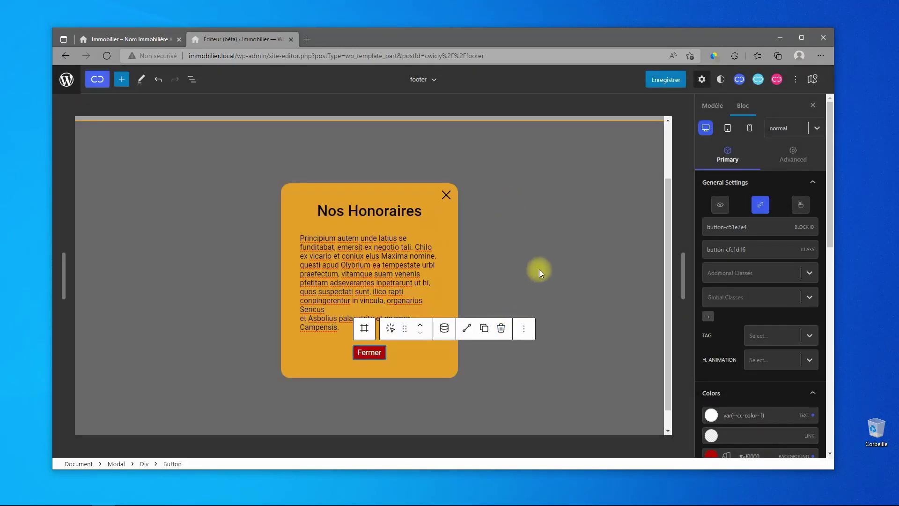
Give the footer's Nos Honoraires button an active link wrapper whose Modal action opens the block modal-cecc671
scroll(541, 268, "up", 2)
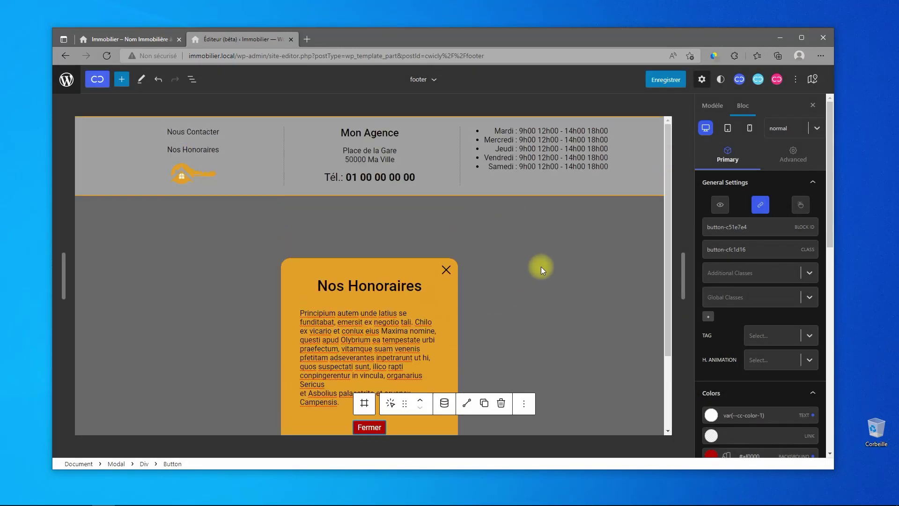
left_click(202, 149)
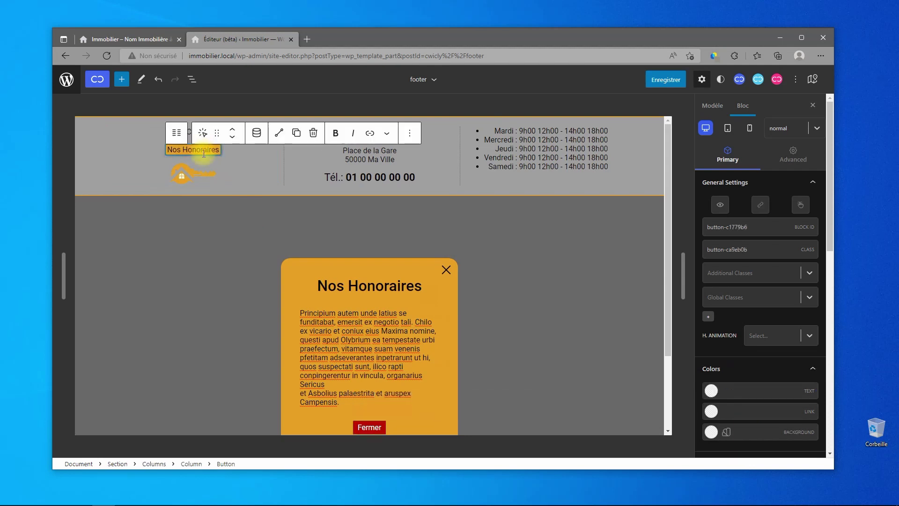
left_click(760, 204)
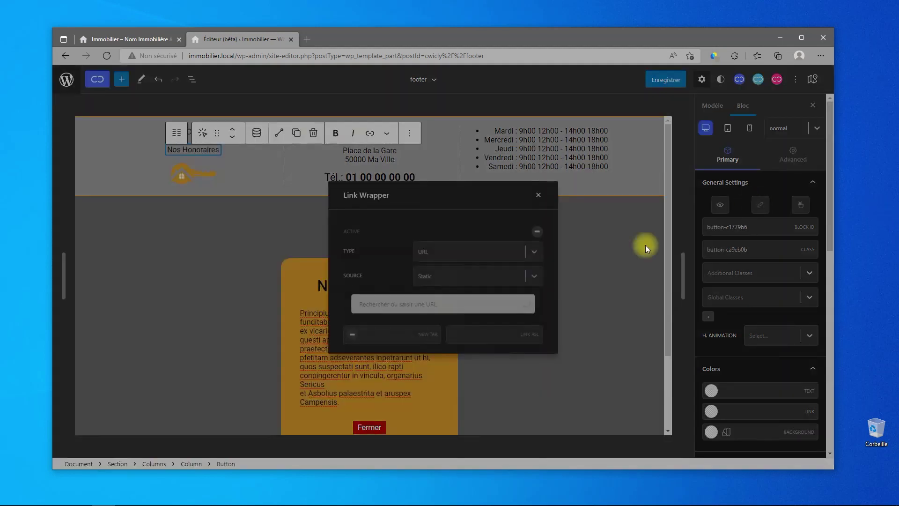
left_click(537, 229)
left_click(534, 246)
left_click(462, 284)
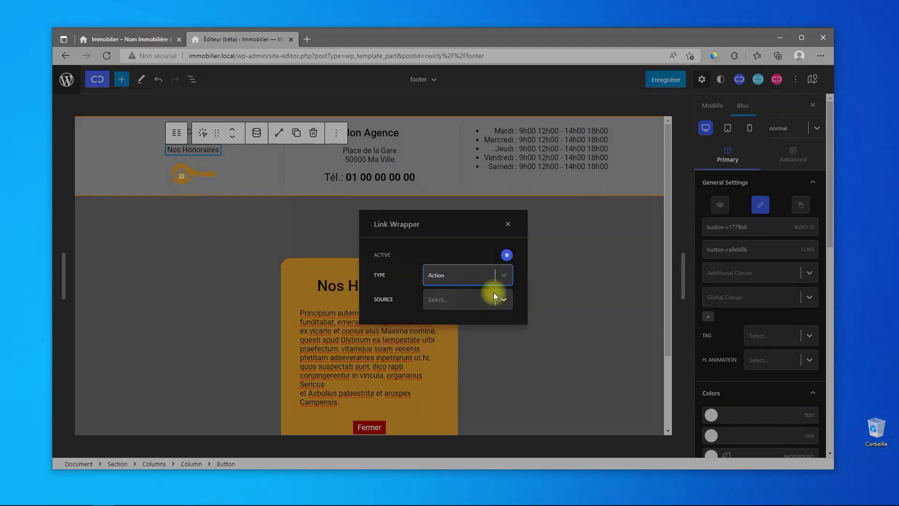
left_click(493, 295)
left_click(453, 350)
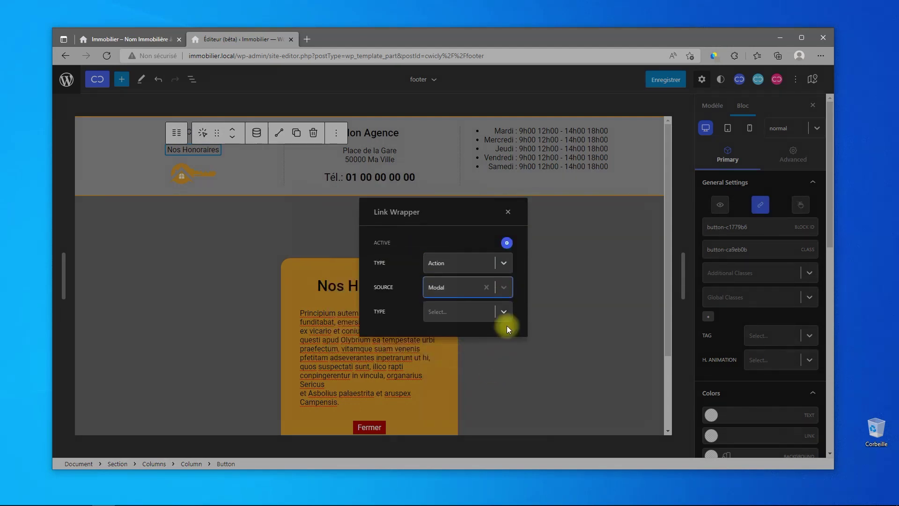
left_click(502, 319)
left_click(448, 335)
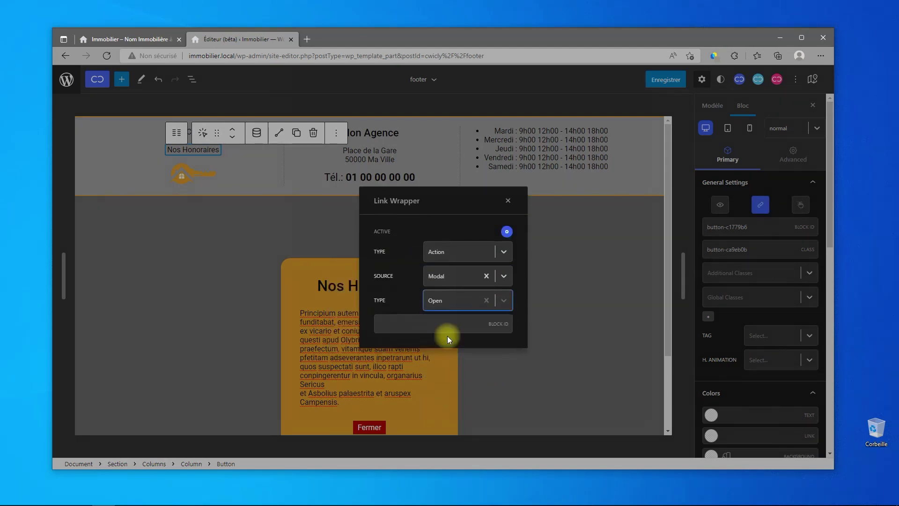
left_click(408, 327)
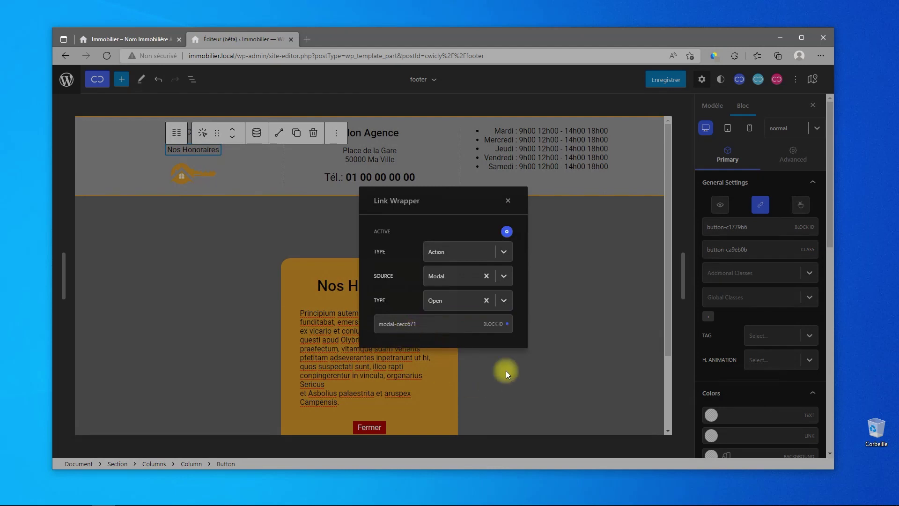
left_click(667, 85)
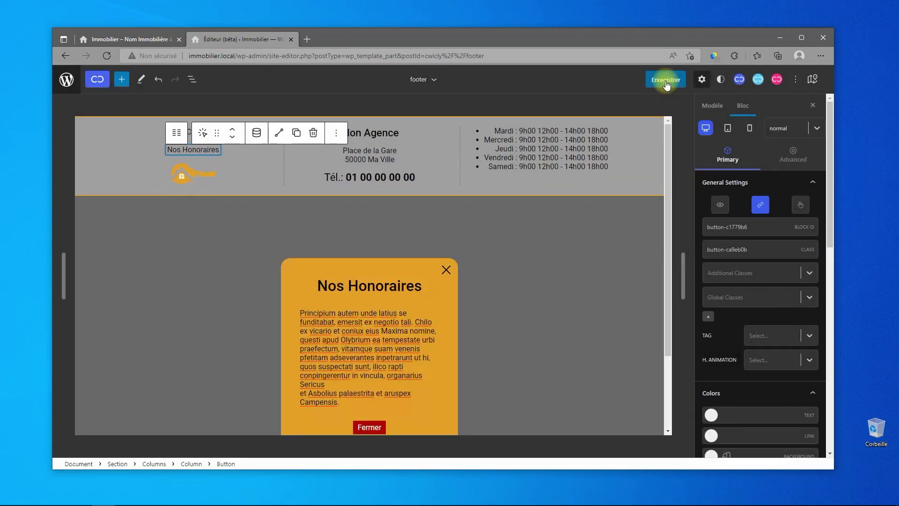
Save the footer template and reload the site's front page in the other browser tab
left_click(667, 84)
left_click(742, 80)
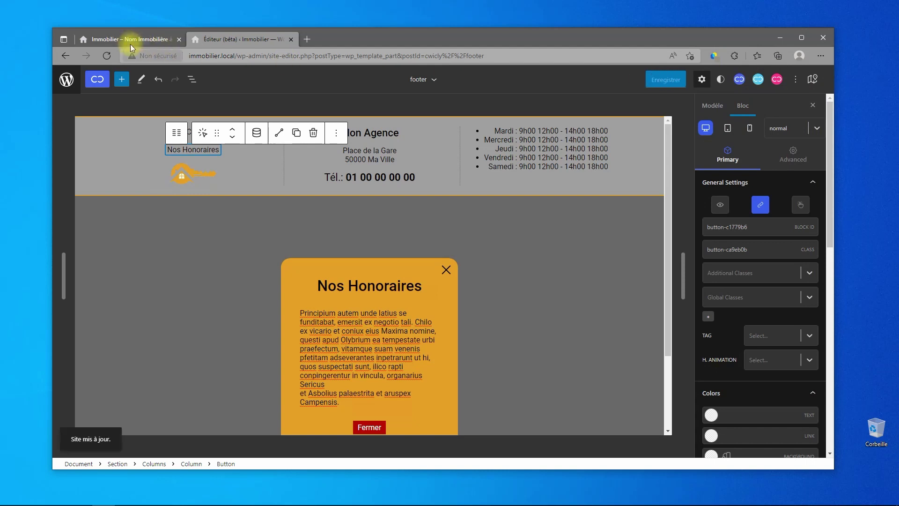
left_click(128, 40)
left_click(106, 55)
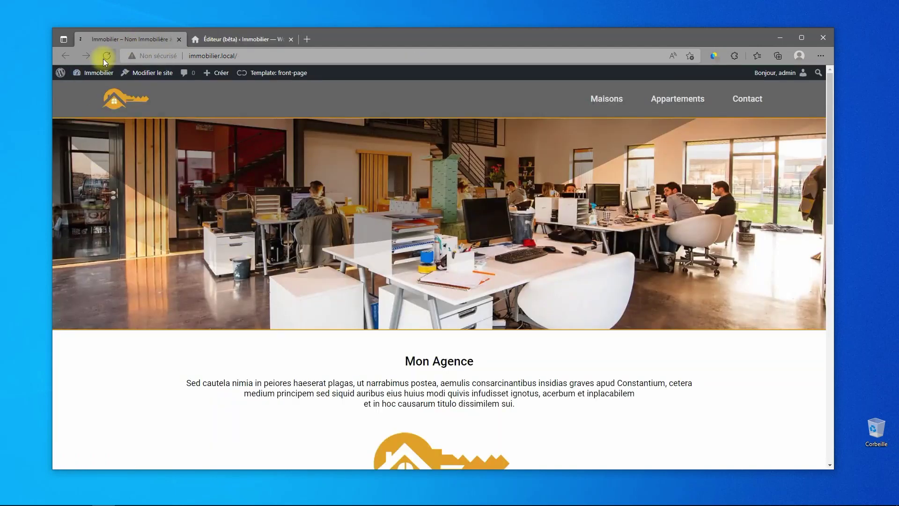
Test the footer's Nos Honoraires link on the front page, closing the modal with the X icon, the Fermer button and the surrounding overlay
scroll(278, 226, "down", 4)
scroll(279, 226, "down", 10)
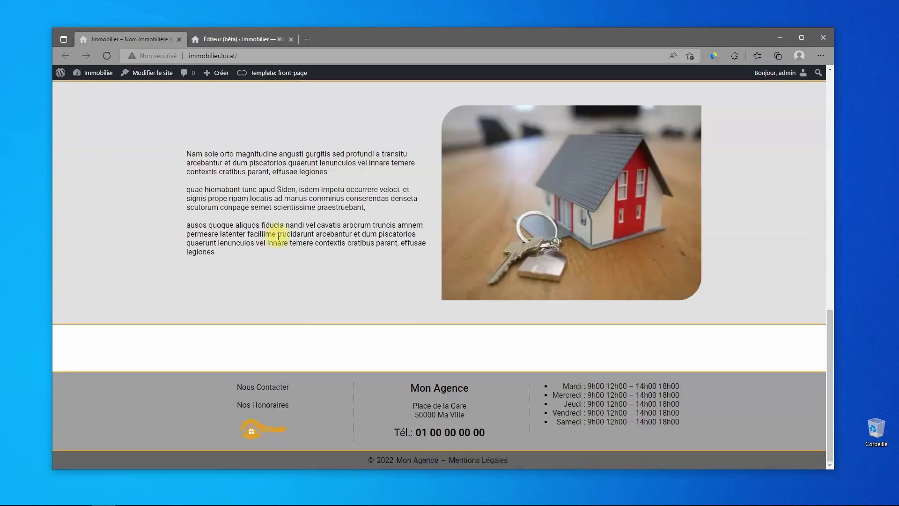
left_click(258, 409)
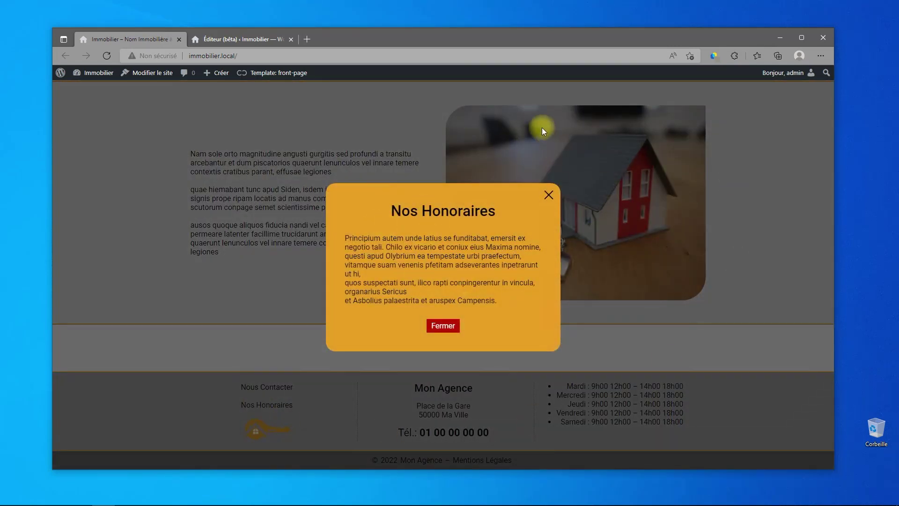
left_click(547, 195)
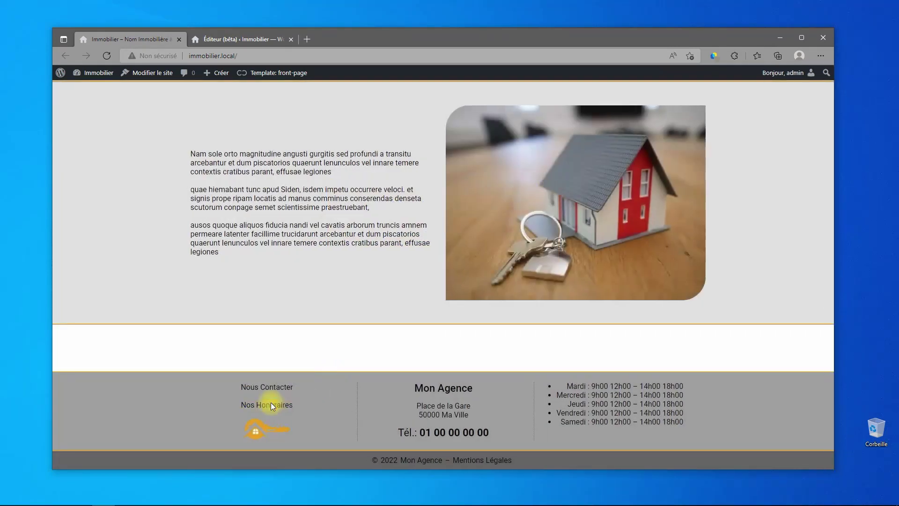
left_click(267, 404)
left_click(442, 327)
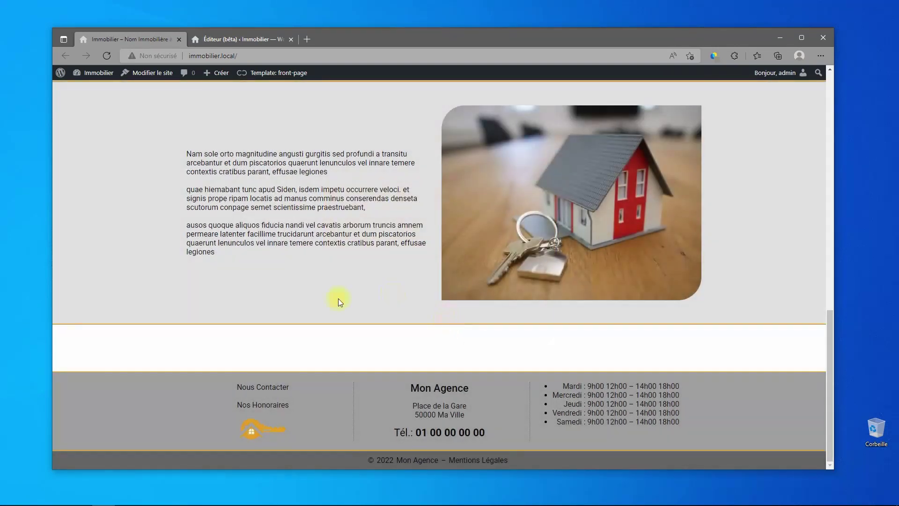
left_click(265, 404)
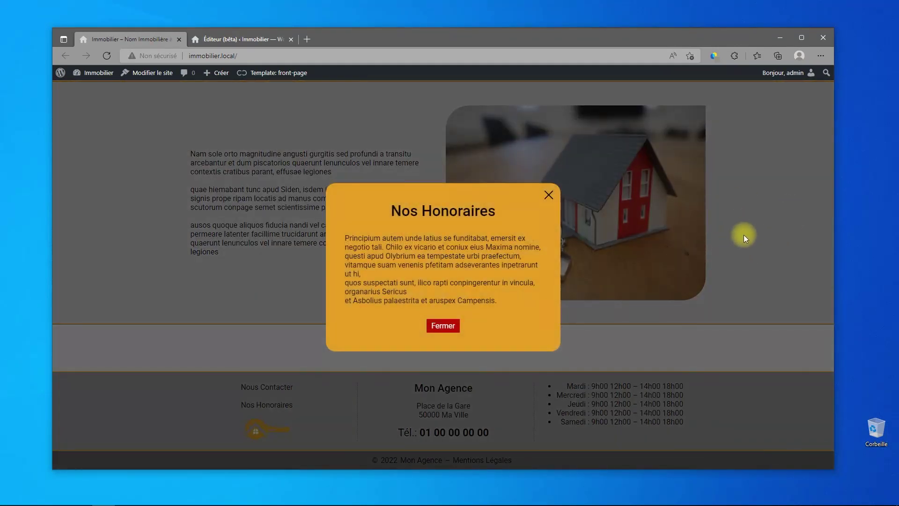
left_click(743, 235)
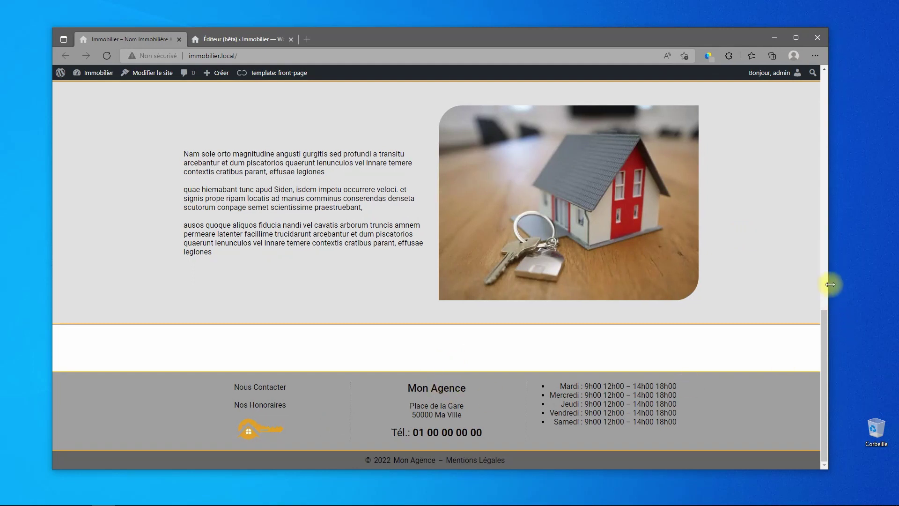
Narrow the browser window to roughly tablet width and test opening the Nos Honoraires modal and closing it with Fermer
left_click_drag(831, 285, 503, 298)
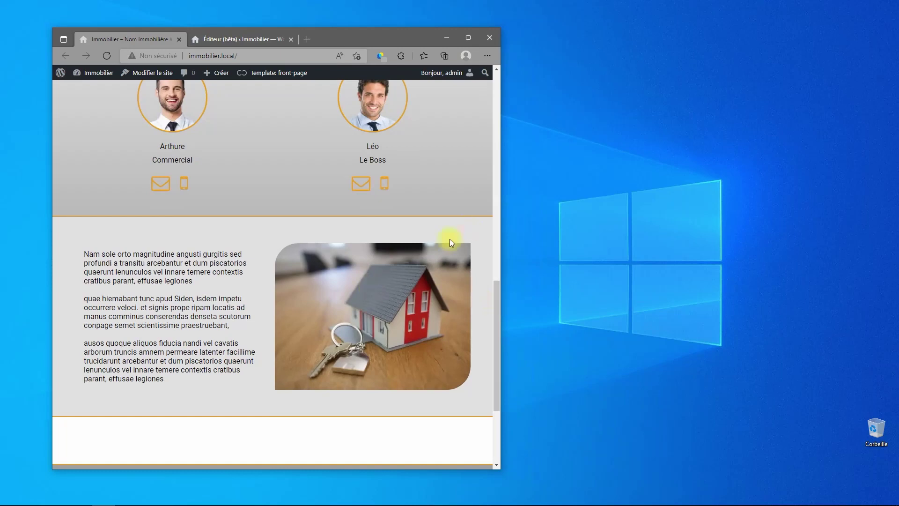
scroll(384, 297, "down", 3)
left_click(164, 342)
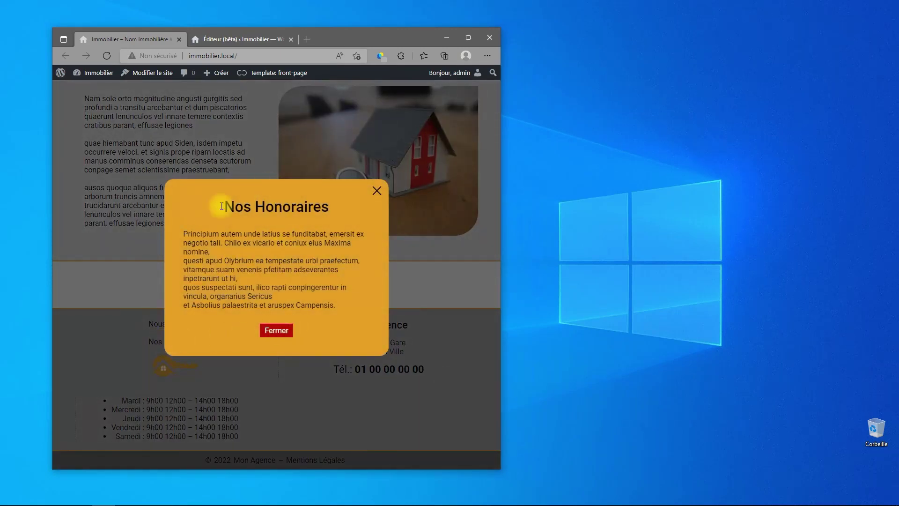
left_click(266, 329)
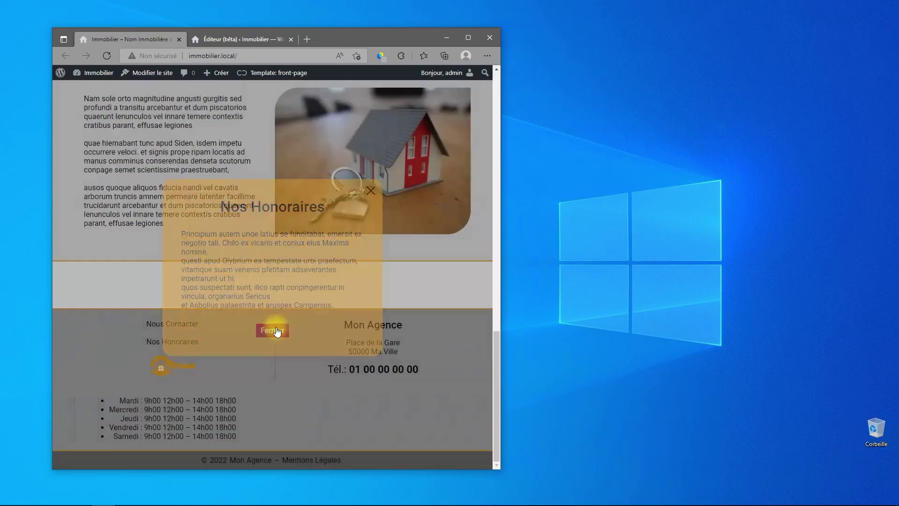
Shrink the browser window further to a large-phone width and check the Nos Honoraires modal again, closing it with Fermer
left_click_drag(503, 329, 392, 335)
left_click(141, 402)
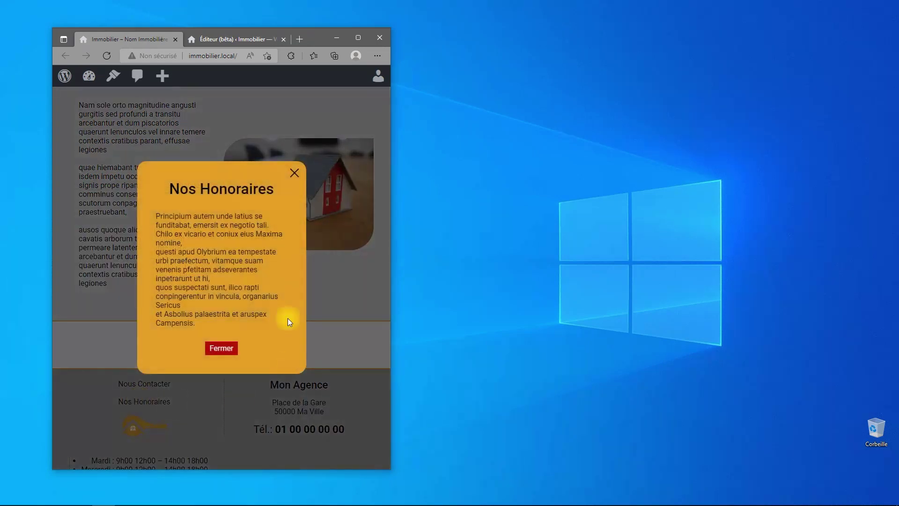
left_click(224, 347)
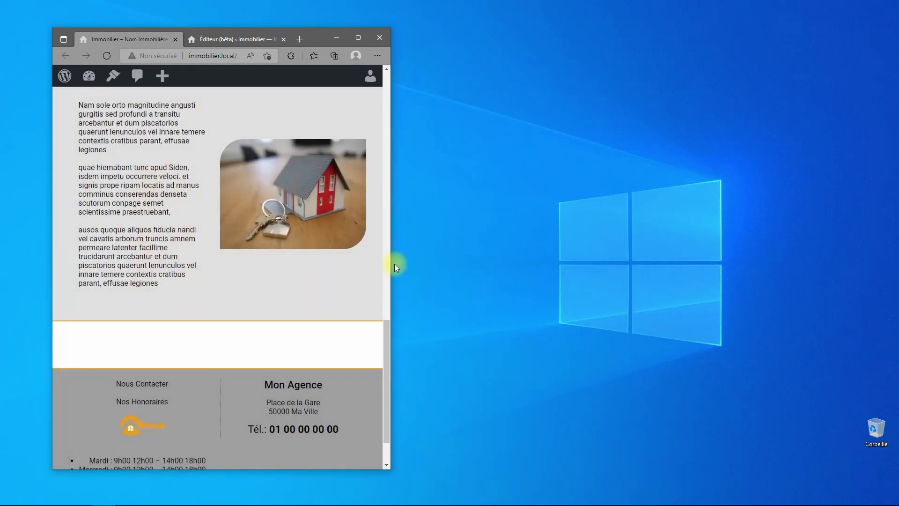
Narrow the browser window to a small-phone width and test opening the footer's Nos Honoraires modal and closing it with Fermer
left_click_drag(390, 263, 137, 264)
scroll(154, 276, "down", 5)
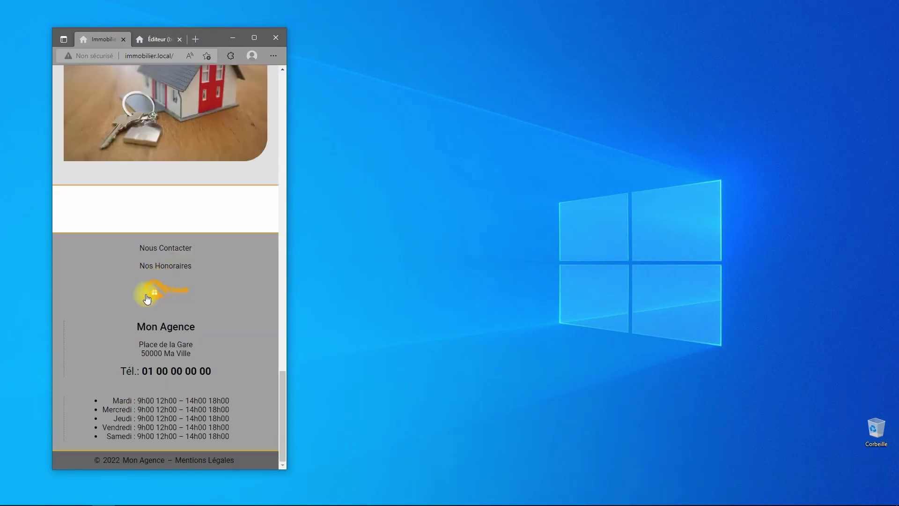
left_click(172, 266)
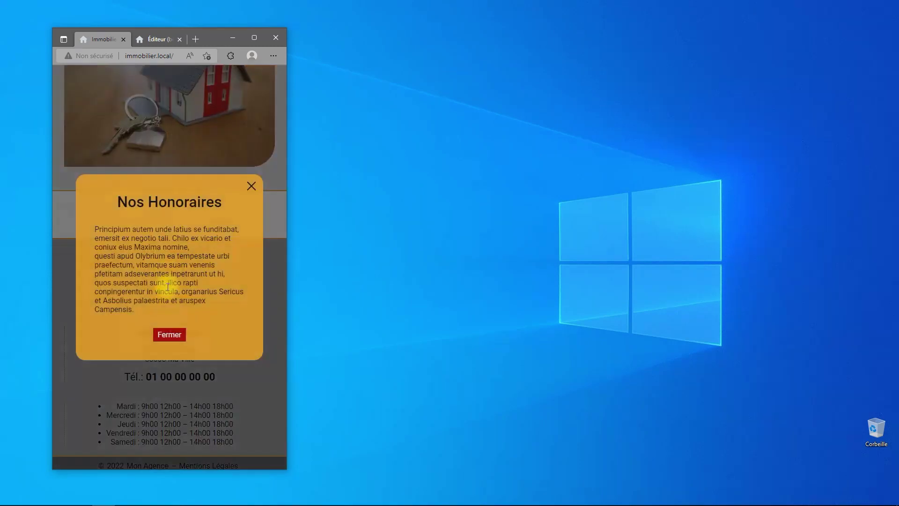
left_click(163, 336)
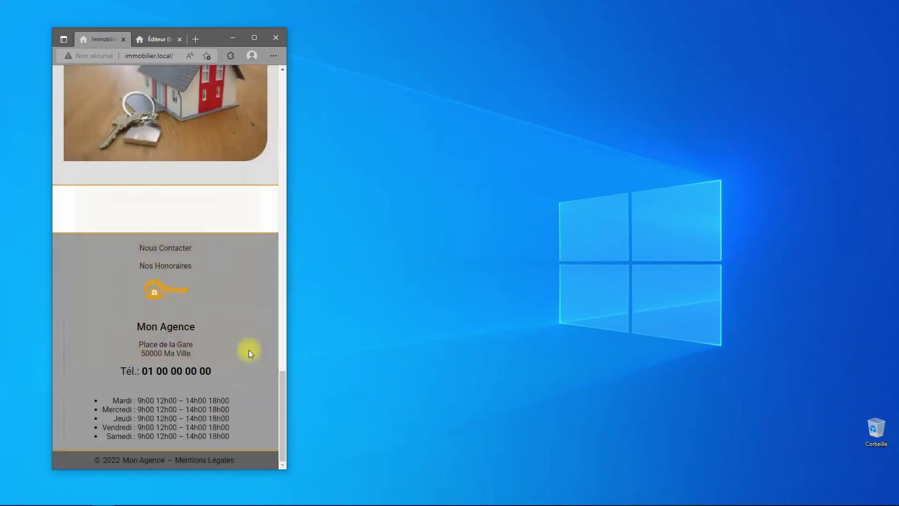
Widen the browser window back to desktop width and review the front page's team section, image section and footer
left_click_drag(289, 286, 826, 333)
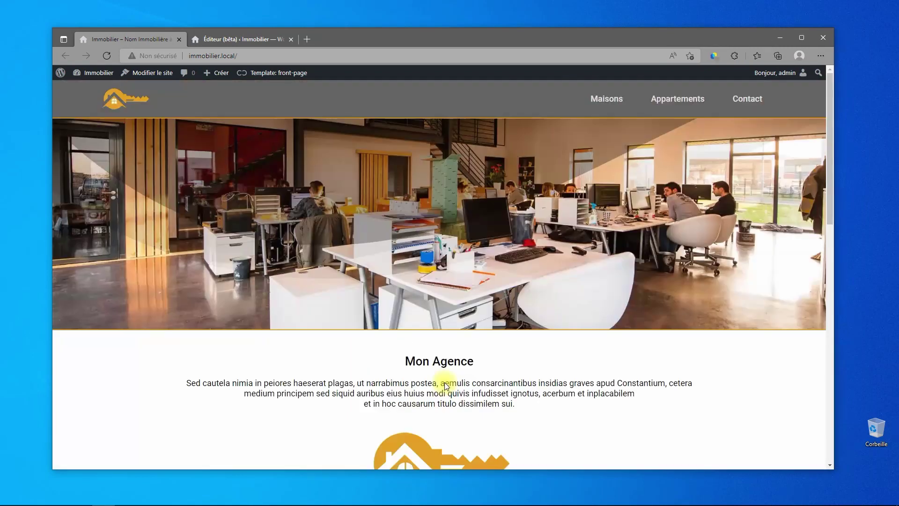
scroll(445, 382, "down", 14)
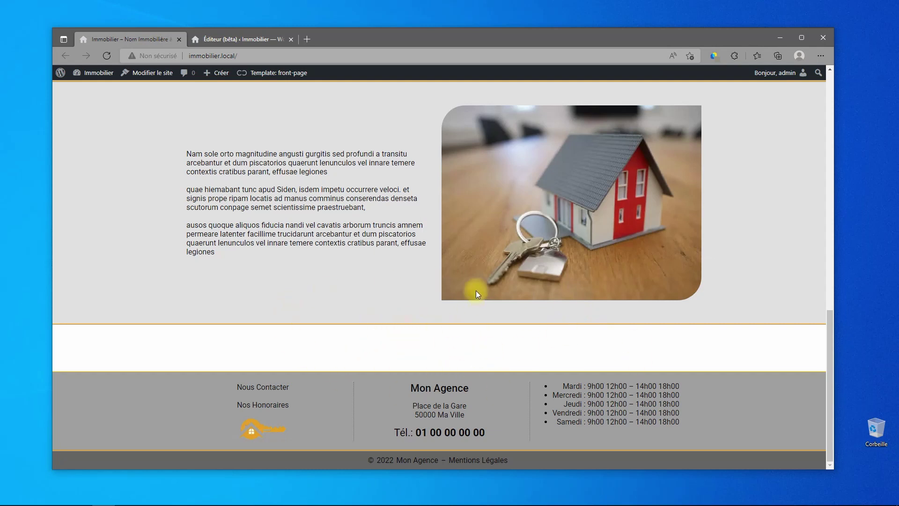
scroll(475, 294, "up", 7)
scroll(611, 177, "up", 6)
scroll(661, 104, "down", 6)
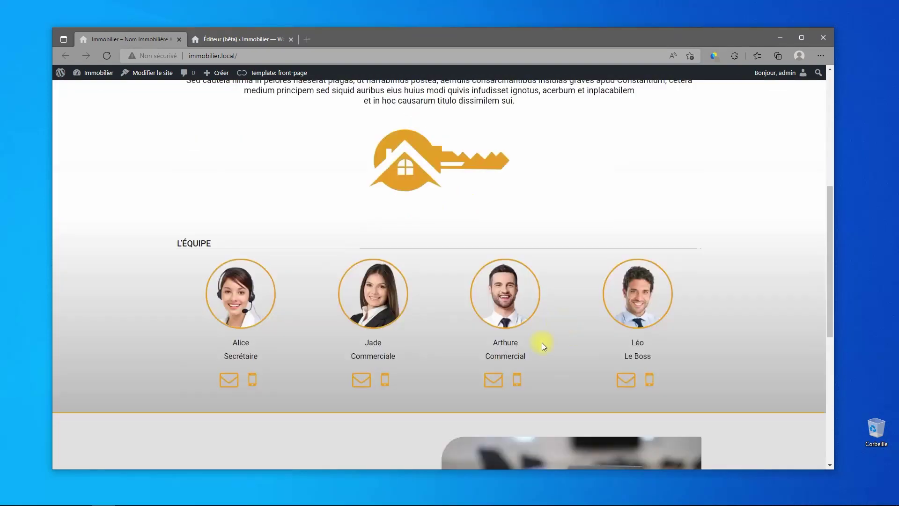
scroll(542, 346, "down", 5)
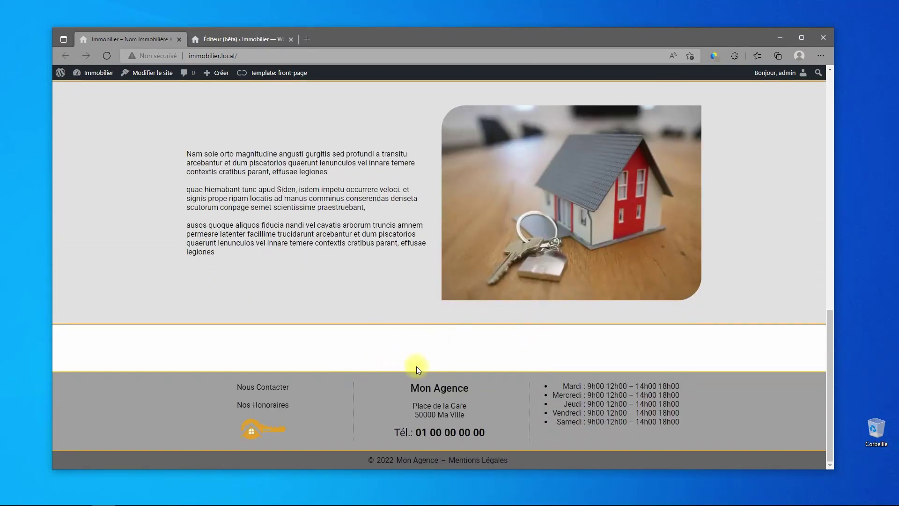